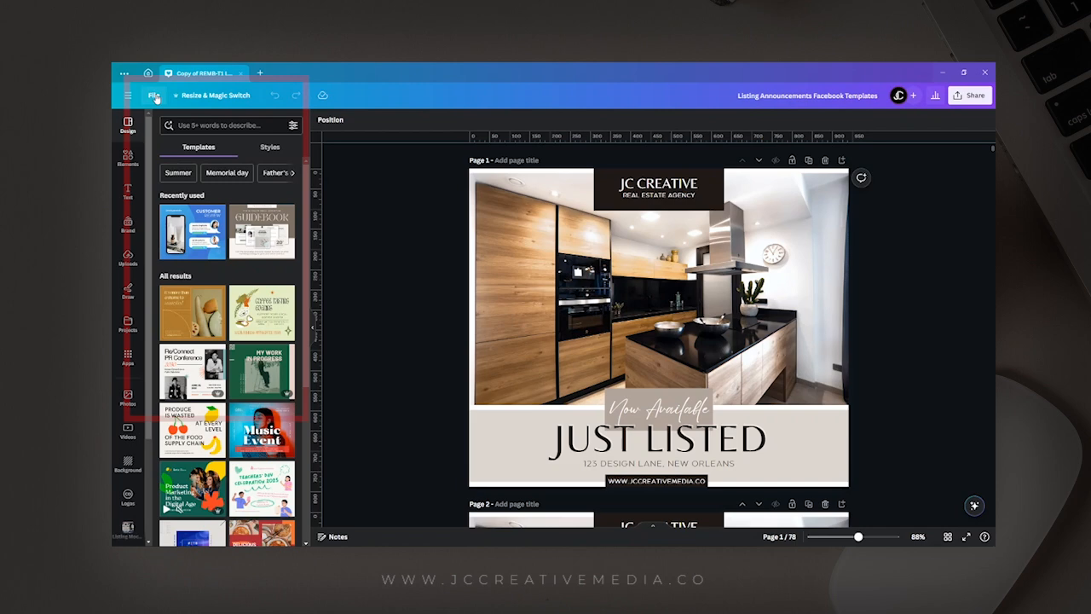
# Make a copy of the listing announcements template design.
pyautogui.click(154, 95)
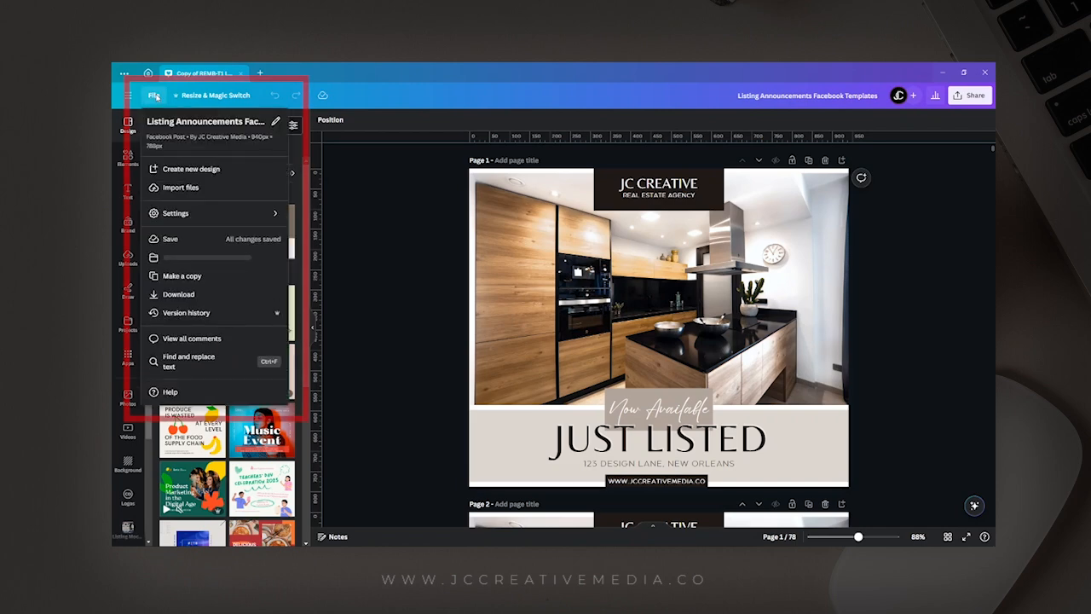
pyautogui.click(183, 277)
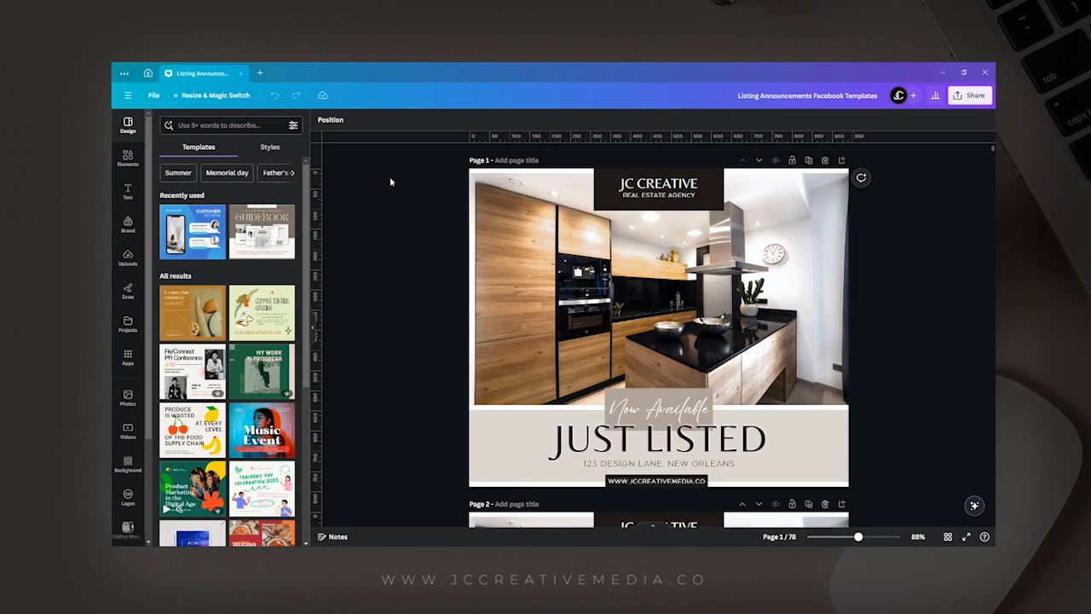
# Replace the two header text lines on page 1 with "COASTAL" and "PROPERTIES".
pyautogui.click(682, 182)
pyautogui.doubleClick(669, 184)
pyautogui.hotkey('ctrl', 'a')
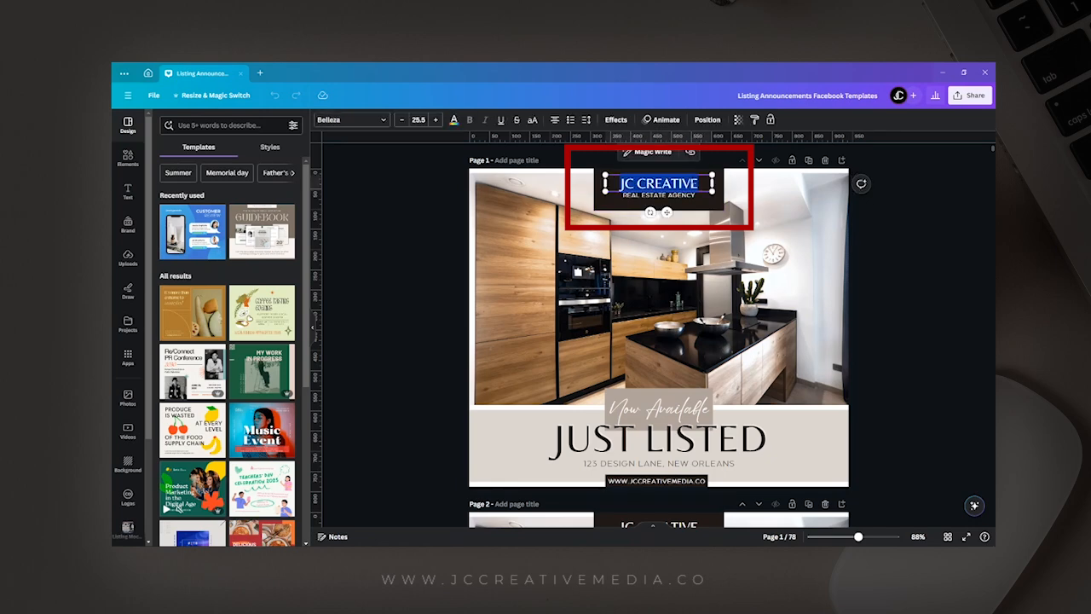
pyautogui.write('coast')
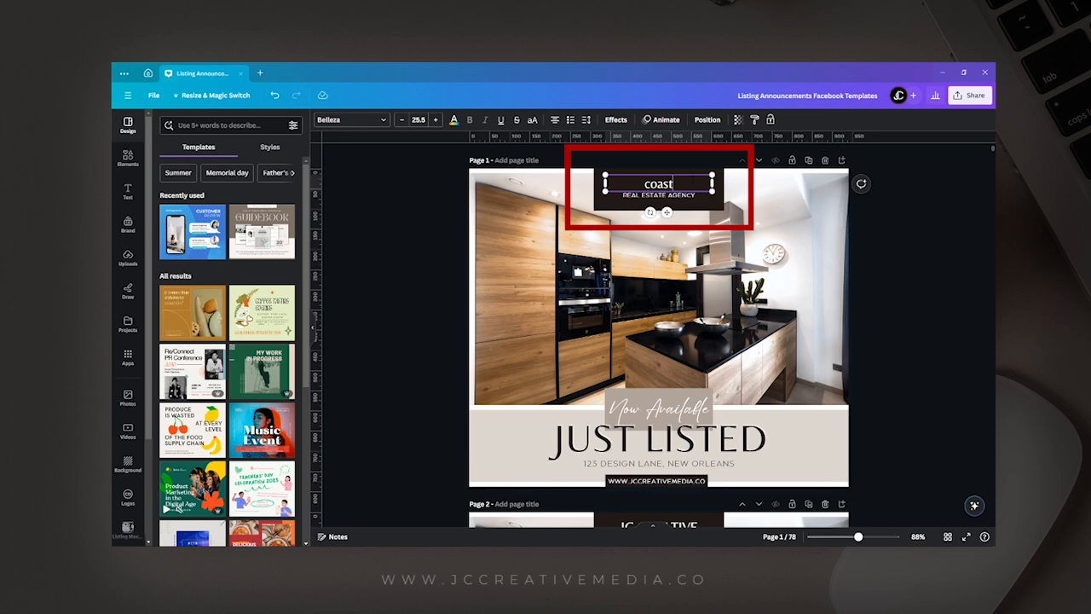
pyautogui.press('BackSpace')
pyautogui.press('BackSpace')
pyautogui.press('BackSpace')
pyautogui.press('BackSpace')
pyautogui.write('oastal')
pyautogui.tripleClick(687, 196)
pyautogui.write('properties')
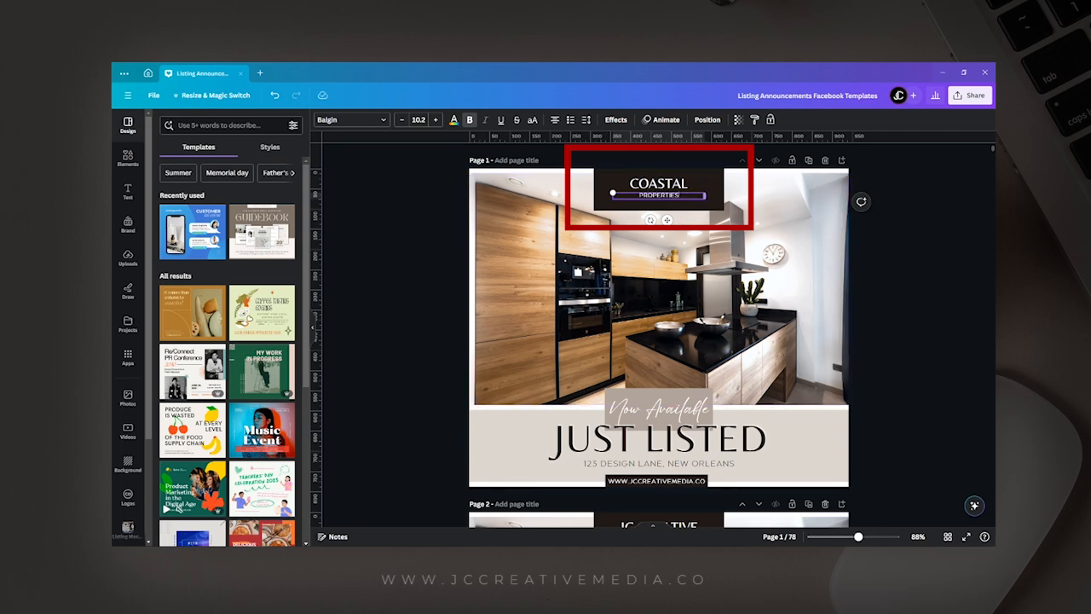
# Tighten both page 1 header text boxes around their words, then enlarge the two lines together and center them within the dark box.
pyautogui.click(682, 187)
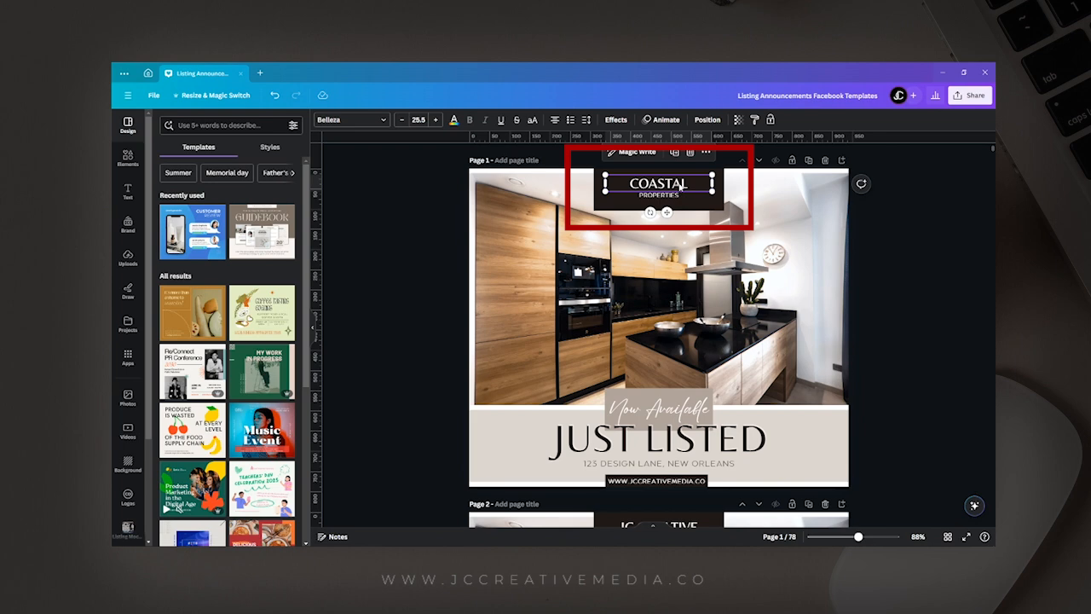
pyautogui.click(682, 186)
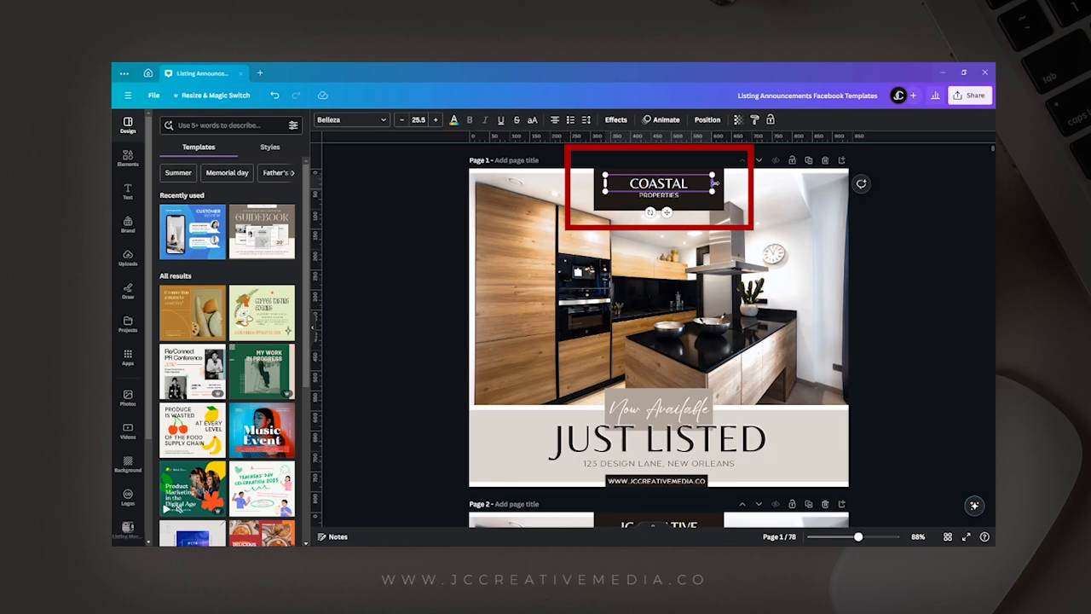
pyautogui.click(680, 198)
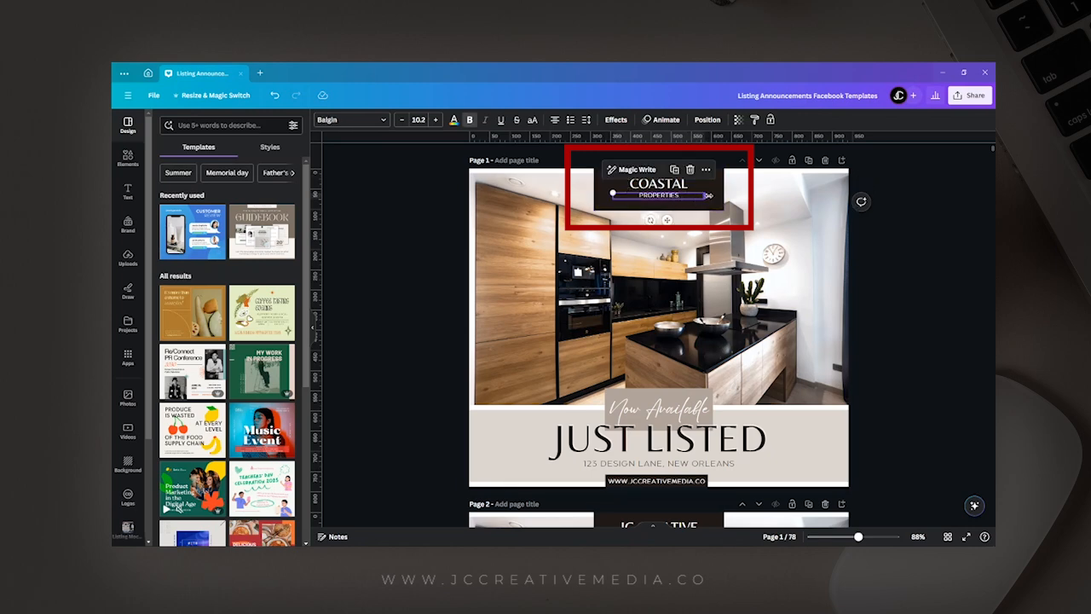
pyautogui.doubleClick(708, 196)
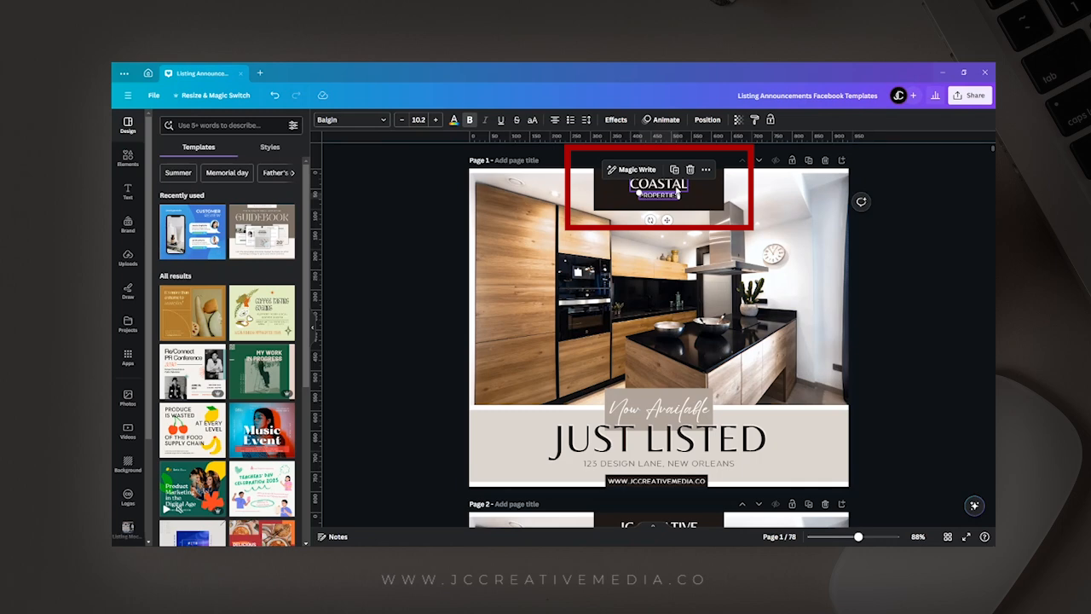
pyautogui.keyDown('shift'); pyautogui.click(641, 192); pyautogui.keyUp('shift')
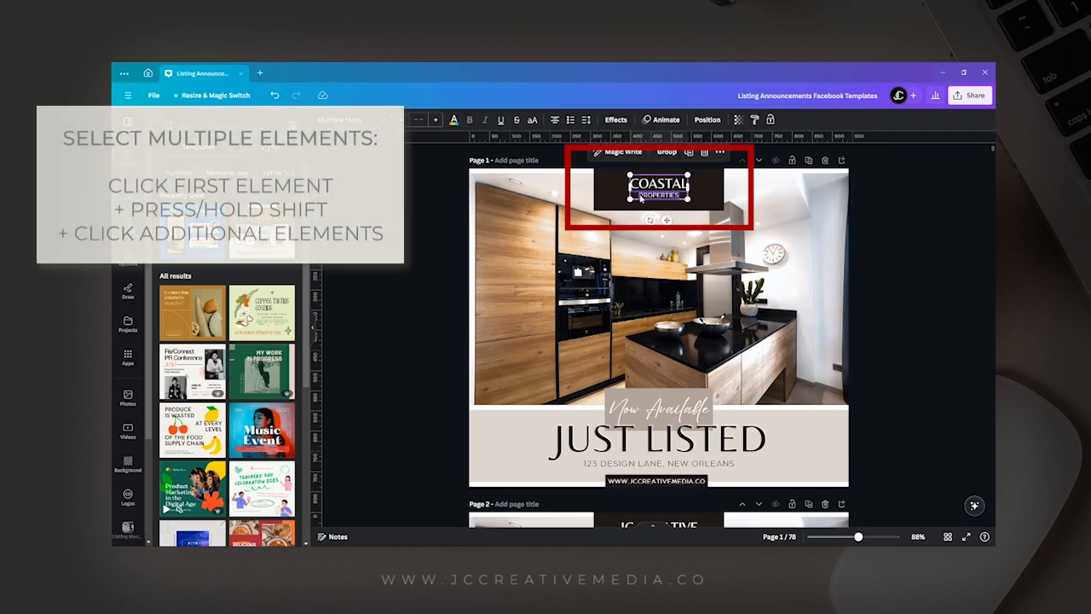
pyautogui.moveTo(630, 200)
pyautogui.mouseDown()
pyautogui.moveTo(616, 206)
pyautogui.moveTo(639, 195)
pyautogui.mouseUp()
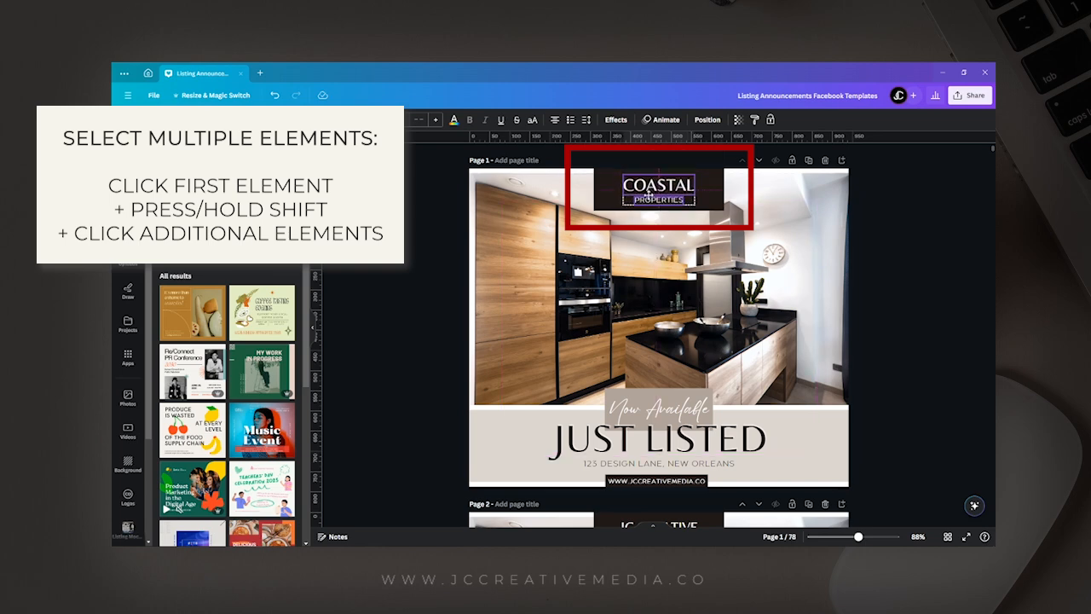
pyautogui.click(874, 234)
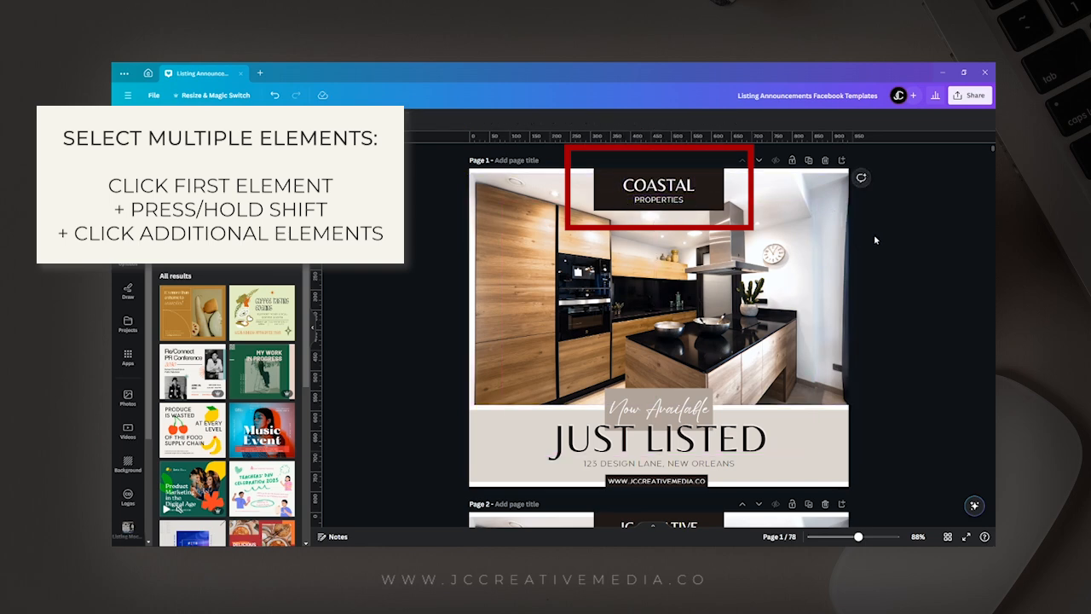
# Replace the "Now Available" script text on page 1 with "Viewings Available Today!".
pyautogui.scroll(-1, 694, 362)
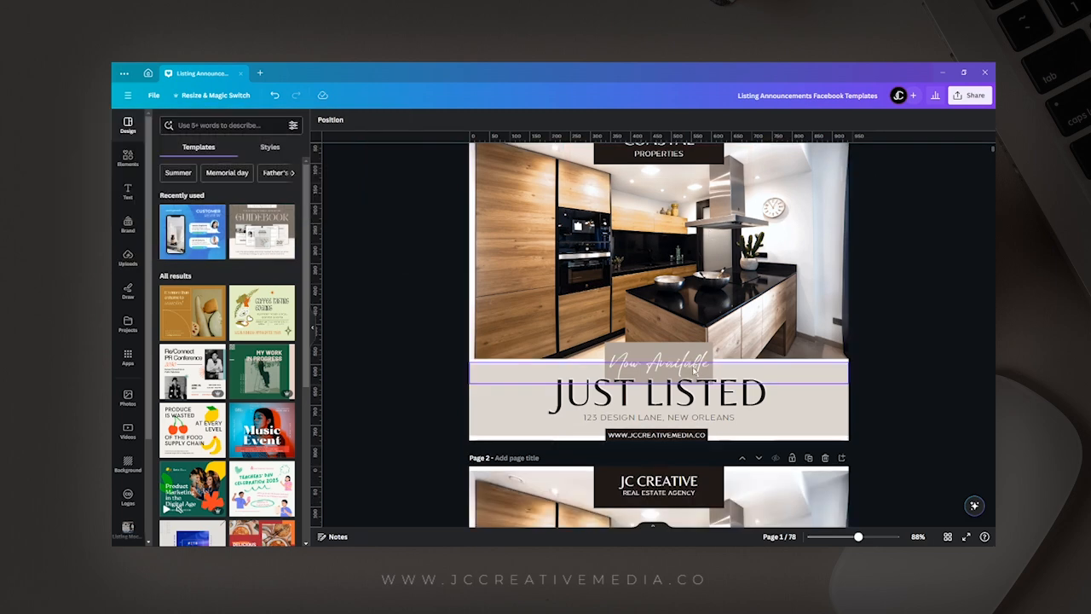
pyautogui.doubleClick(694, 366)
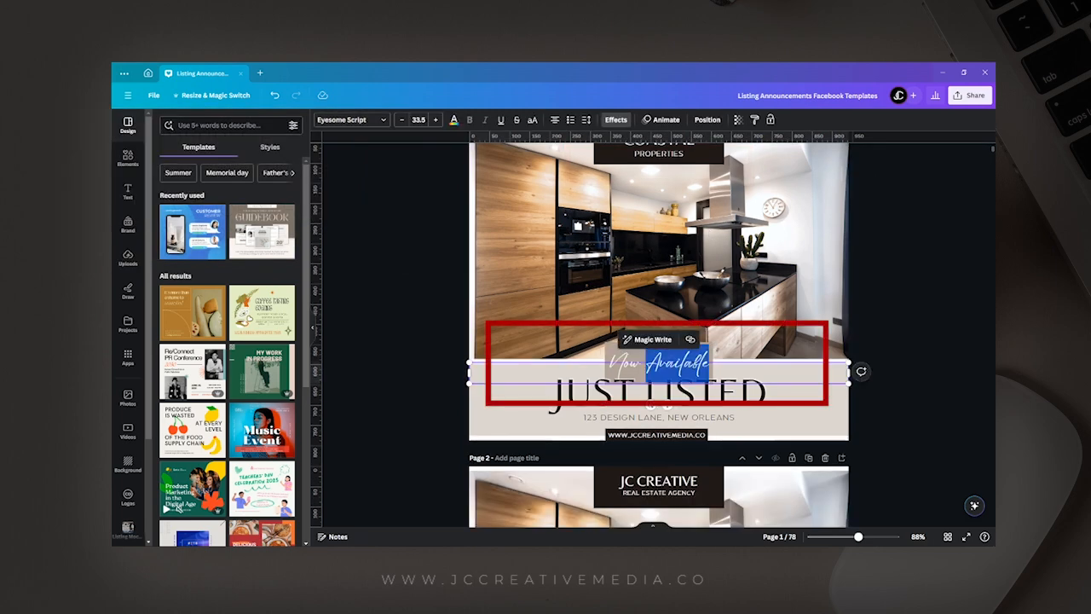
pyautogui.hotkey('ctrl', 'a')
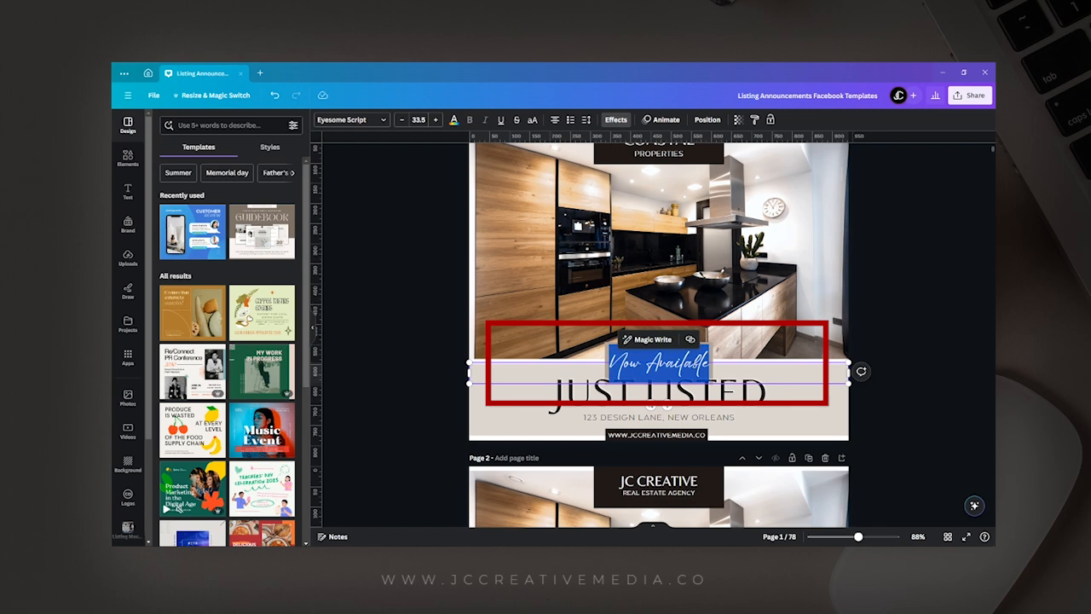
pyautogui.write('sdfsdfsdf')
pyautogui.press('BackSpace')
pyautogui.press('BackSpace')
pyautogui.press('BackSpace')
pyautogui.press('BackSpace')
pyautogui.press('BackSpace')
pyautogui.press('BackSpace')
pyautogui.press('BackSpace')
pyautogui.press('BackSpace')
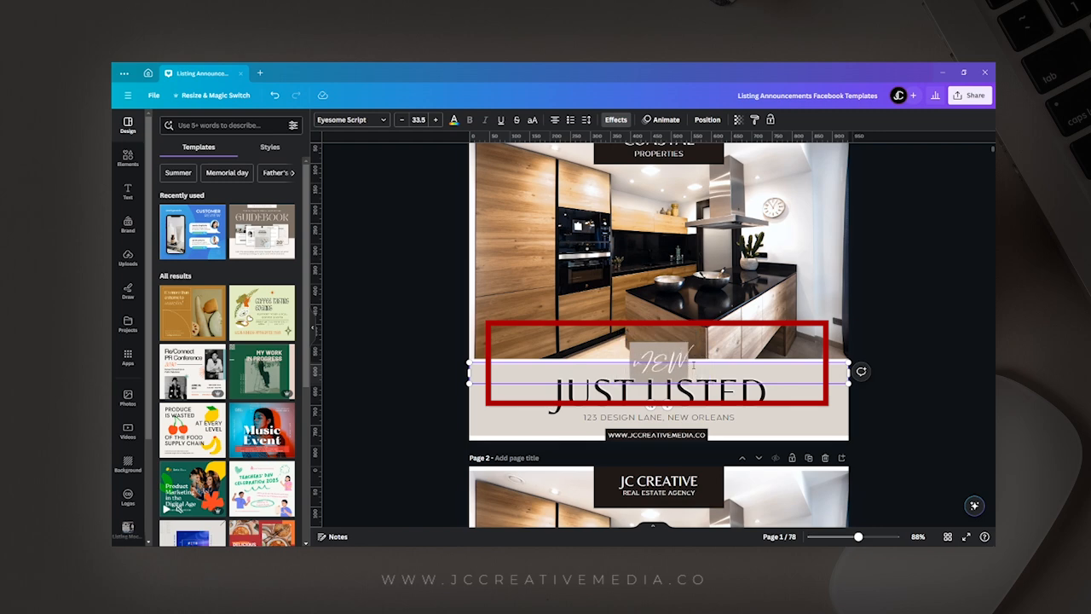
pyautogui.write('iew')
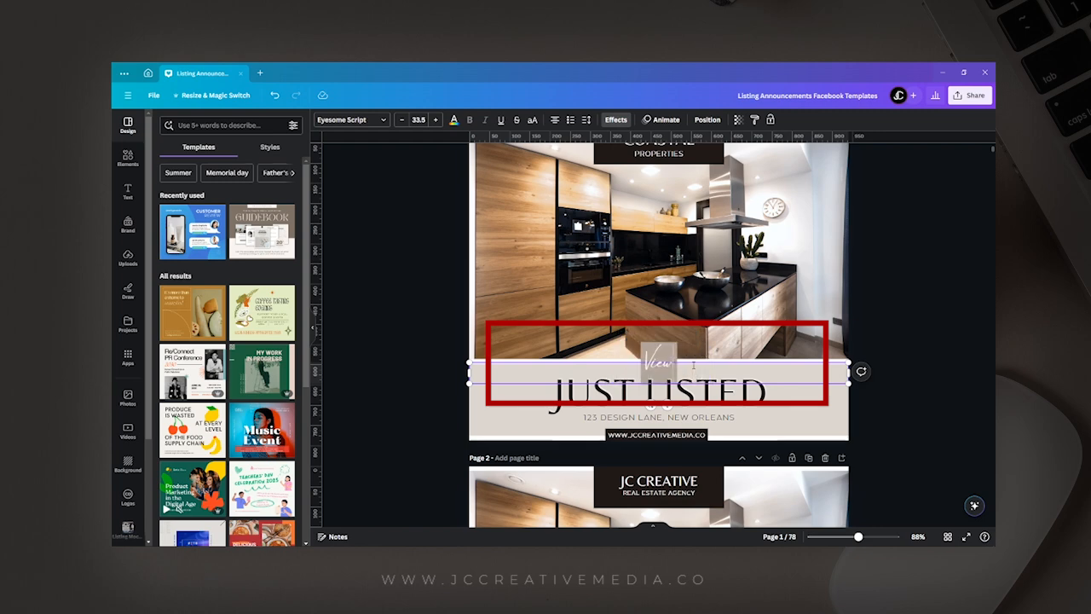
pyautogui.write('ings Availabl')
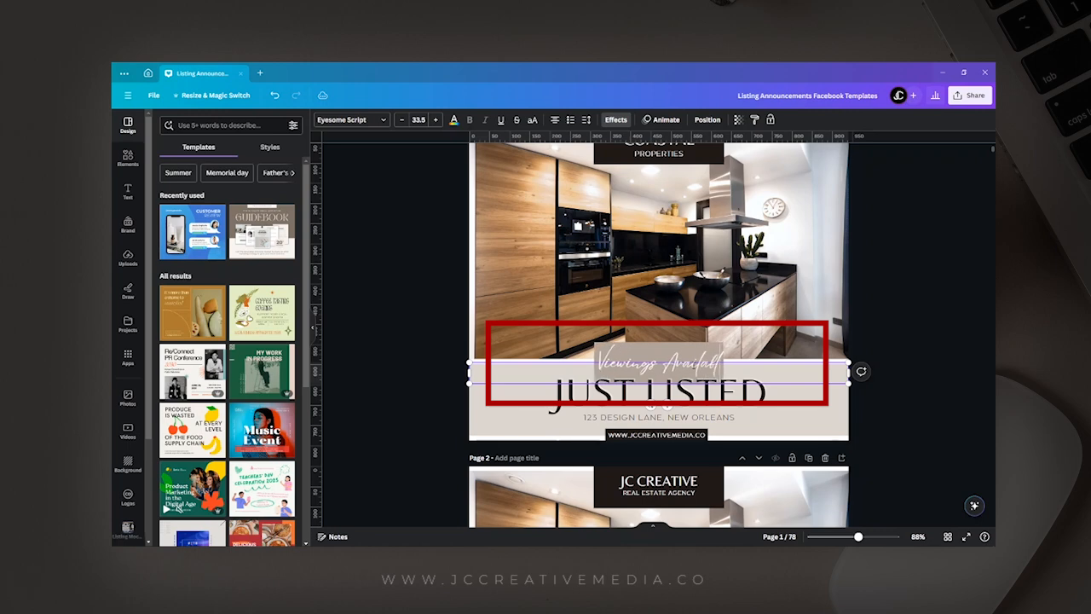
pyautogui.write('e Today!')
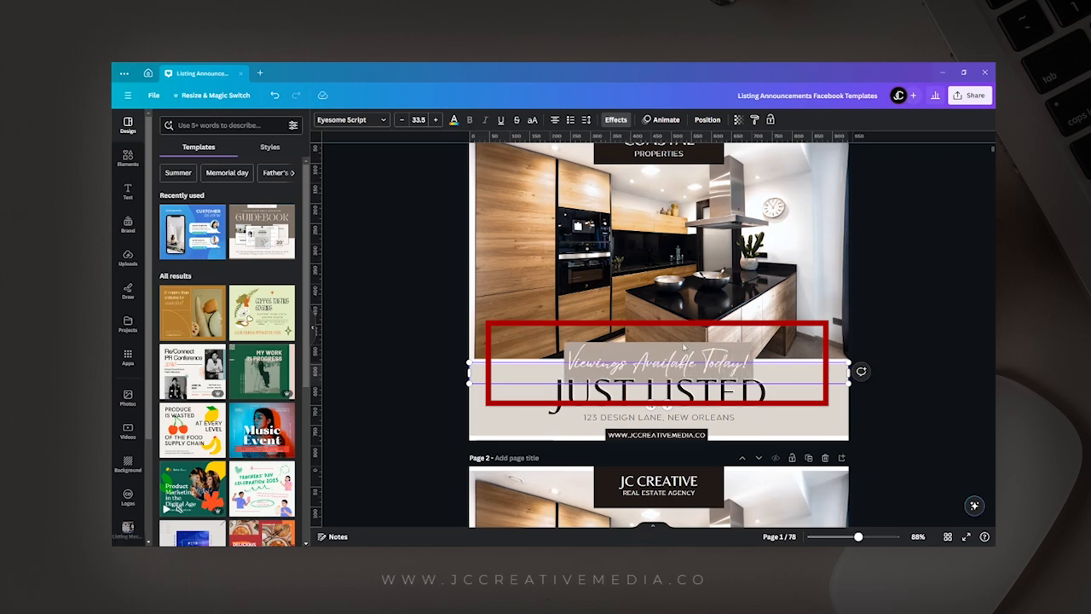
pyautogui.click(850, 321)
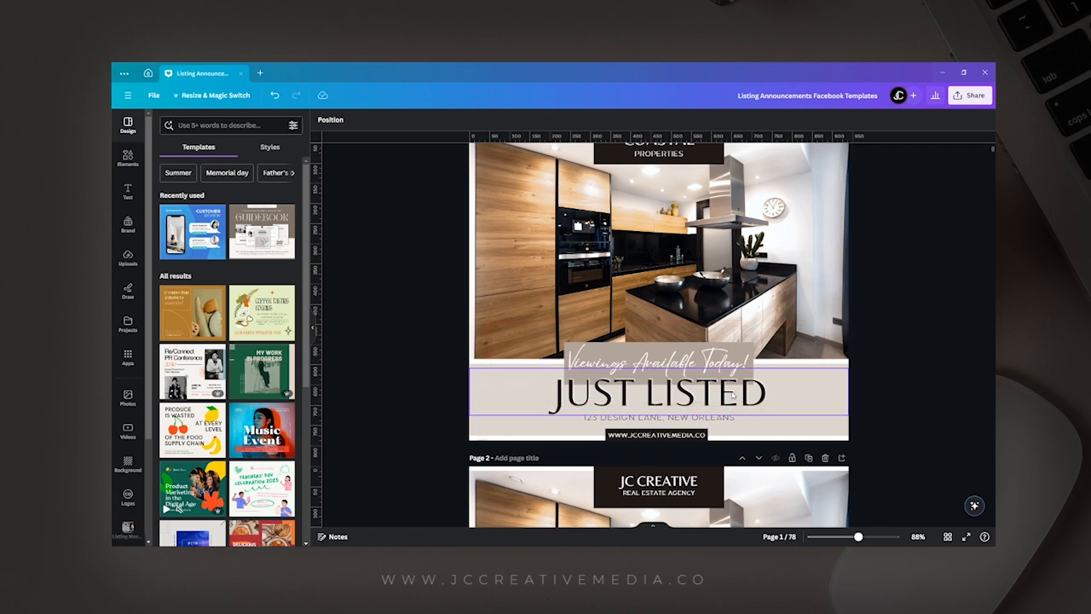
pyautogui.click(704, 440)
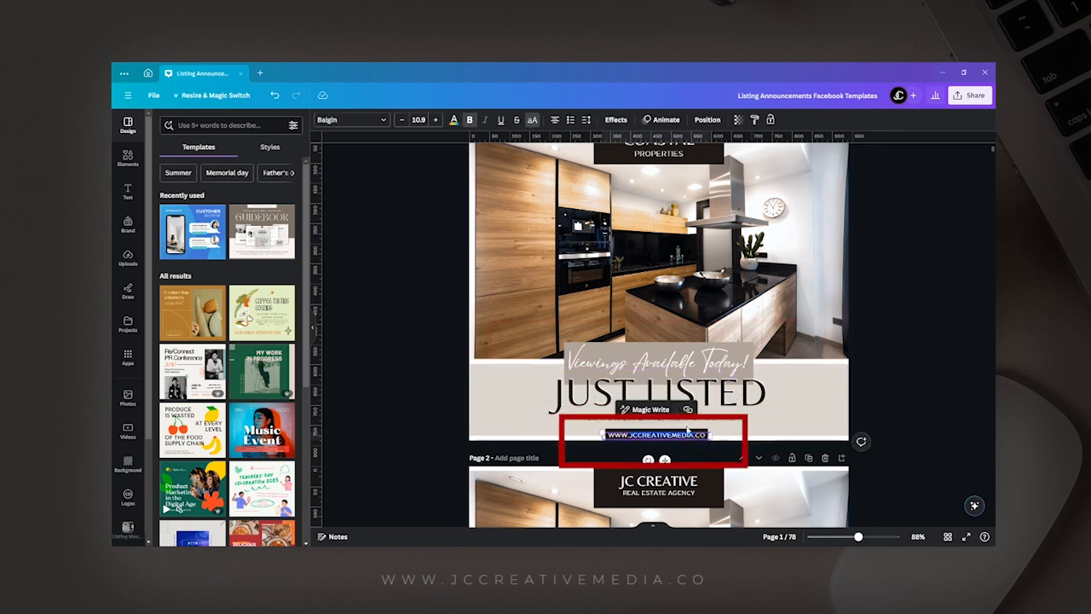
pyautogui.write('COASTAL')
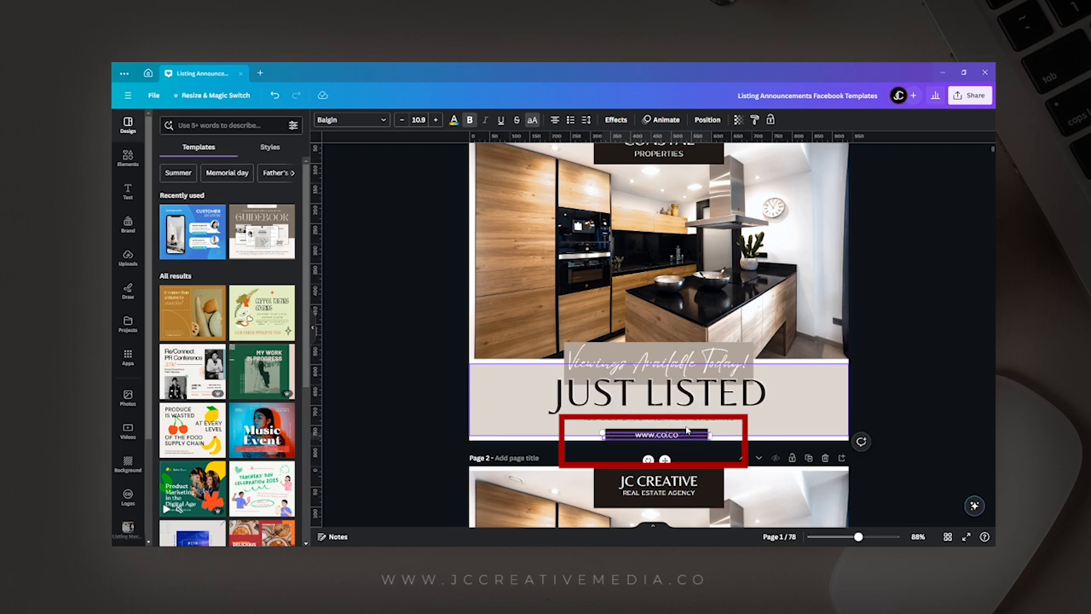
pyautogui.write('PROPERTIES')
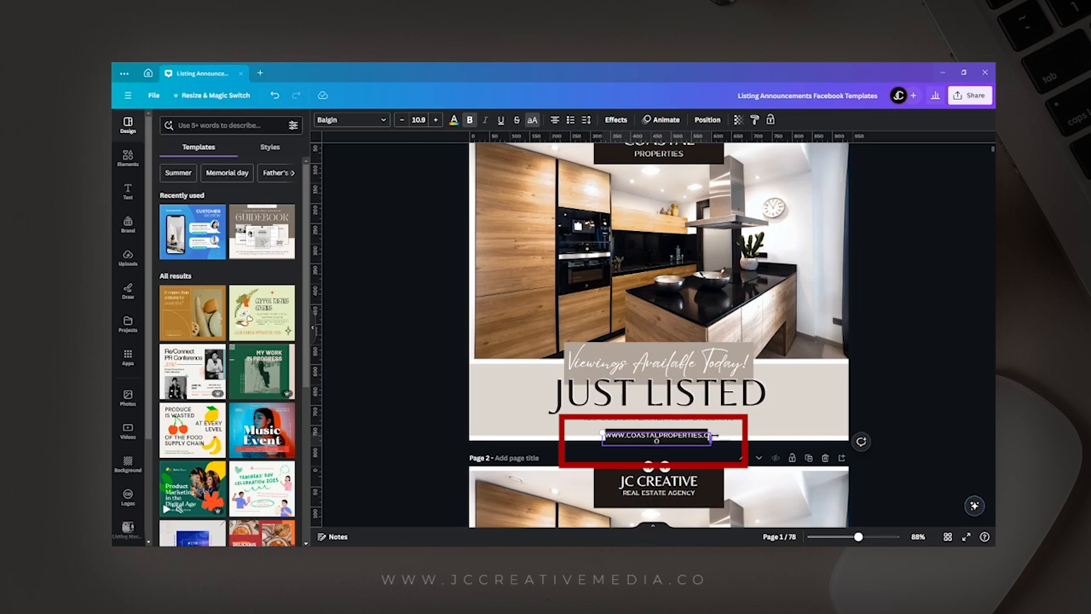
# Widen the website text and its dark background box so the address fits on one line, and center the box on the page.
pyautogui.moveTo(714, 435); pyautogui.dragTo(722, 434)
pyautogui.click(705, 433)
pyautogui.click(755, 119)
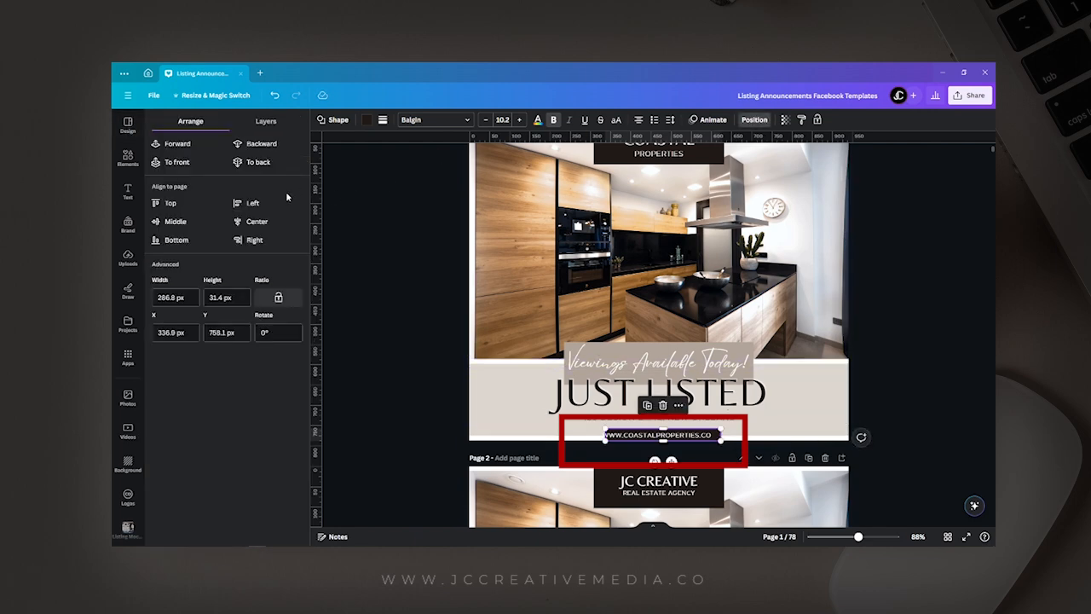
pyautogui.click(271, 222)
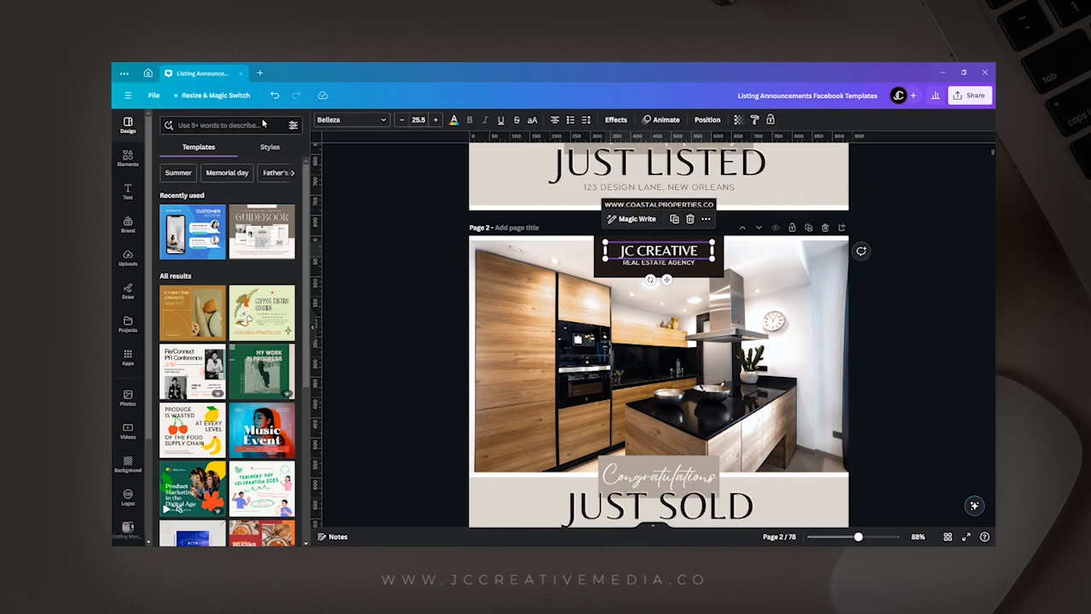
# Find every "JC Creative" in the design and replace all of them with "Coastal Properties".
pyautogui.click(153, 95)
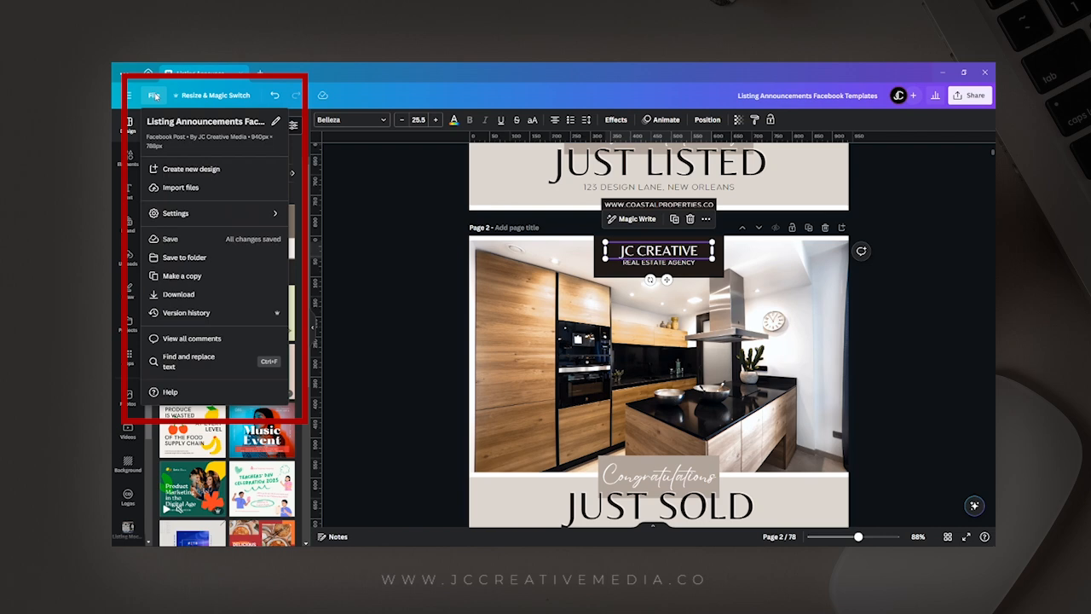
pyautogui.click(213, 363)
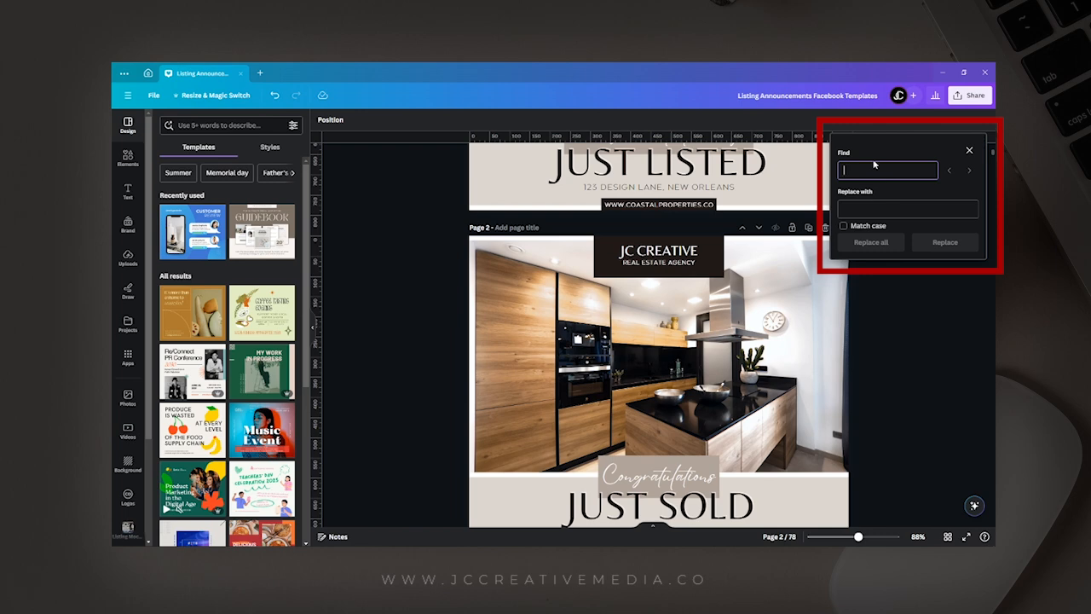
pyautogui.write('JC Creativ')
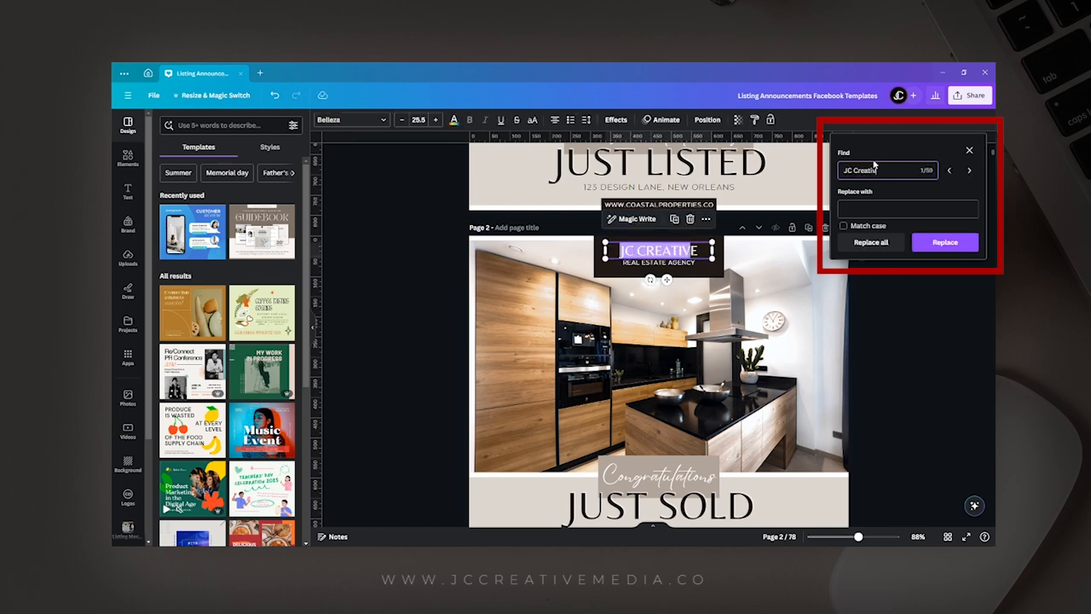
pyautogui.write('e')
pyautogui.click(883, 208)
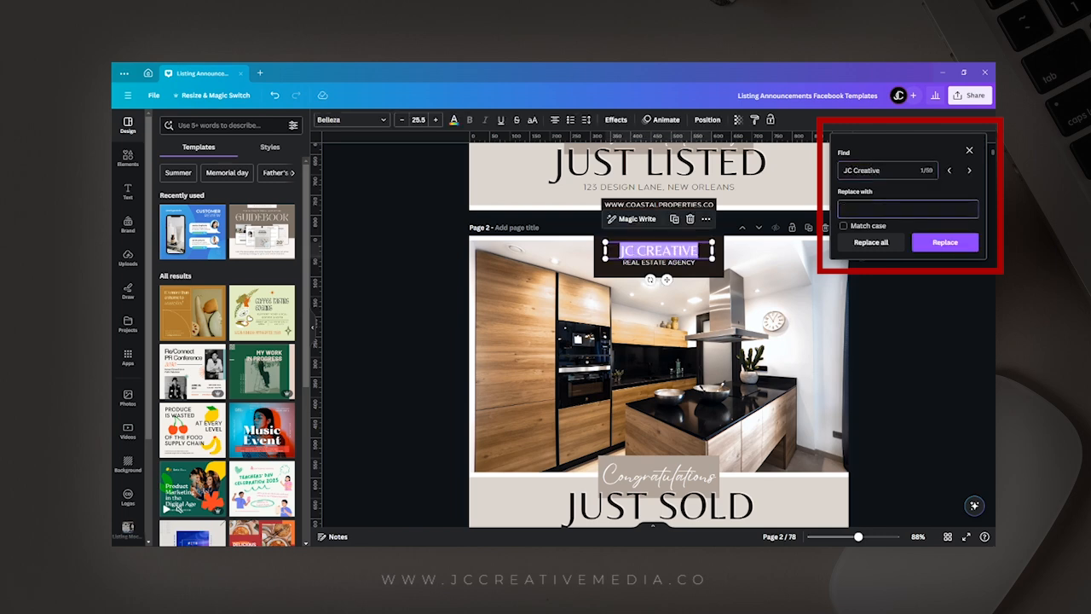
pyautogui.write('Coastal Properties')
pyautogui.click(843, 225)
pyautogui.click(872, 243)
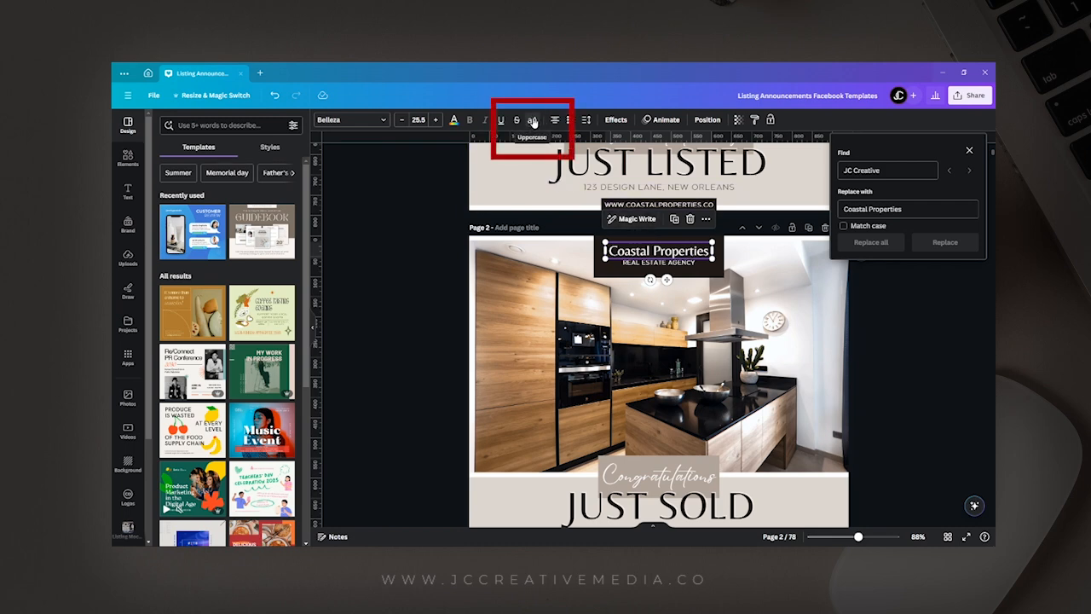
# Convert the company name on page 2 to uppercase and widen its dark box to about 376 px, centered on the page.
pyautogui.click(531, 122)
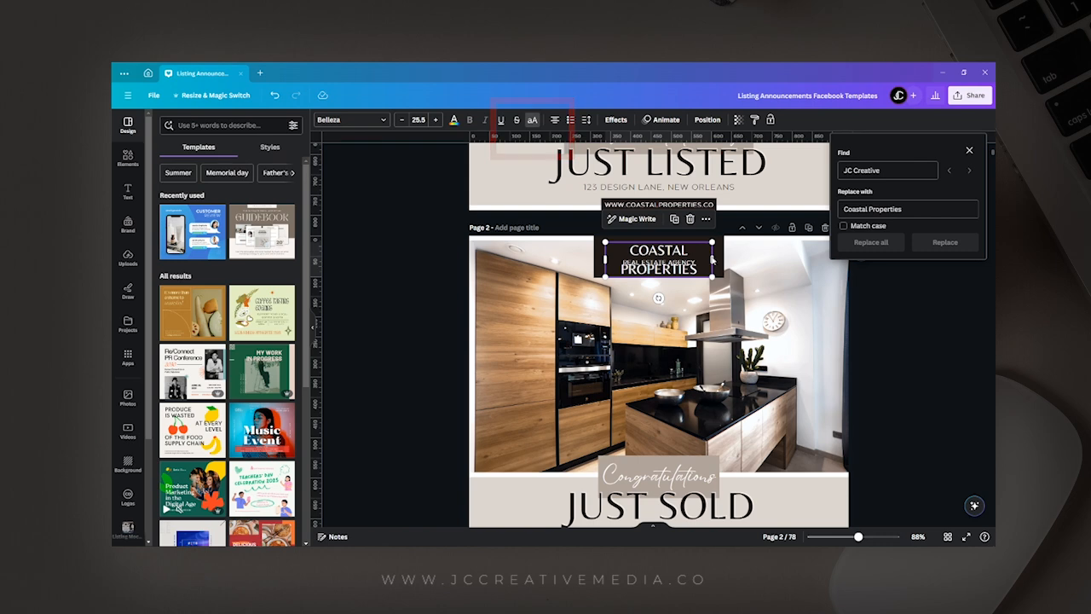
pyautogui.moveTo(711, 260); pyautogui.dragTo(747, 269)
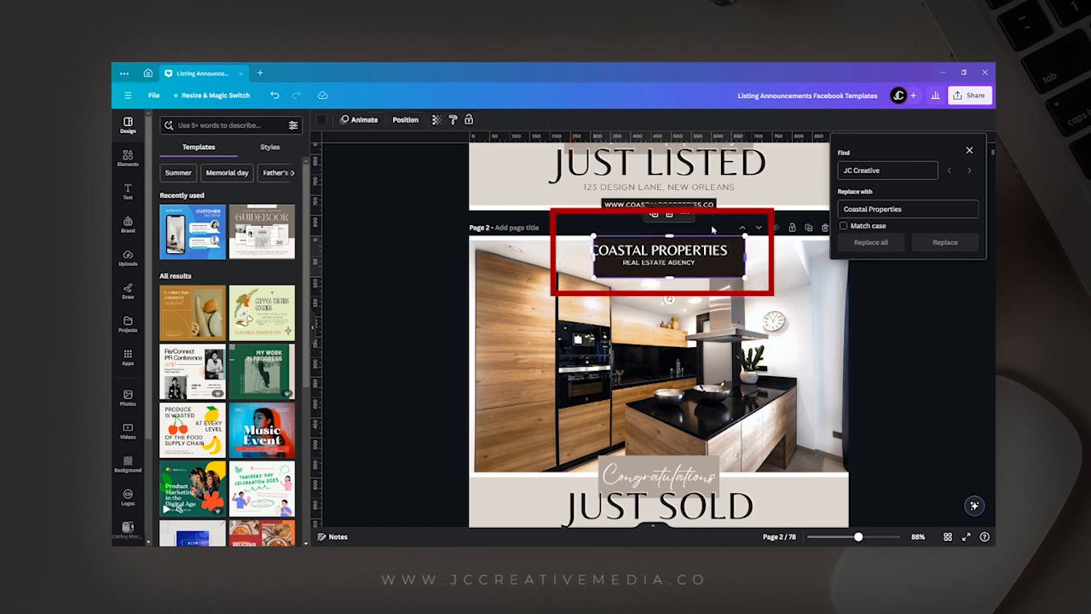
pyautogui.click(406, 121)
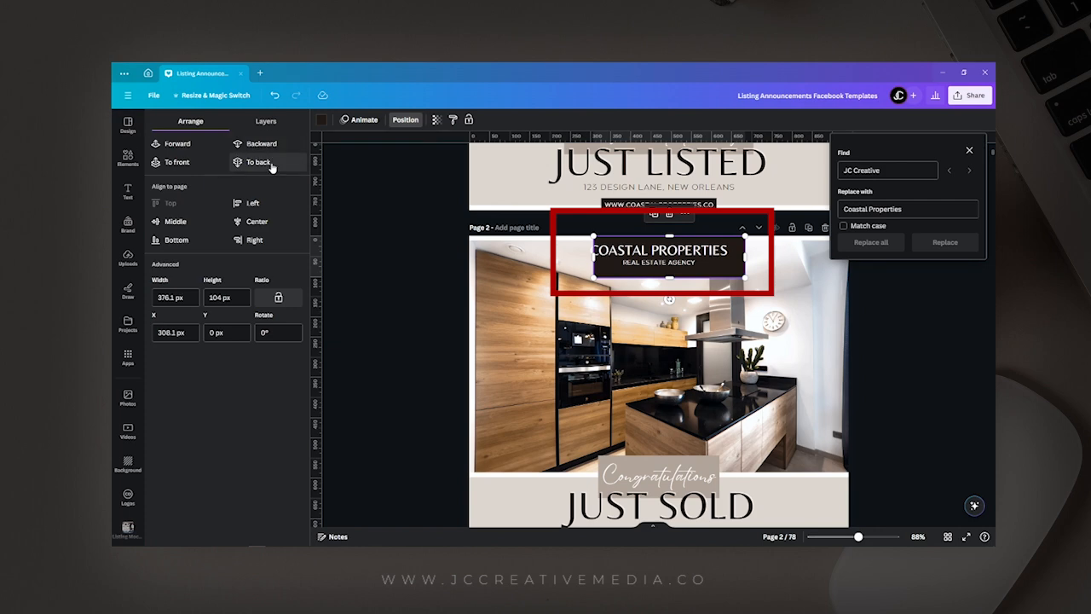
pyautogui.click(256, 221)
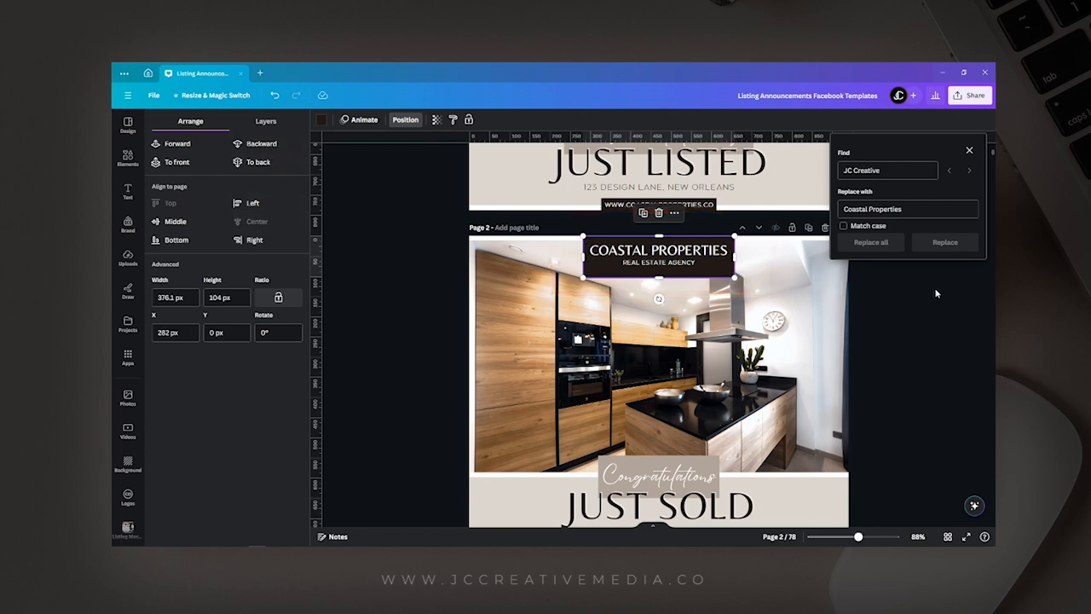
pyautogui.scroll(-3, 934, 293)
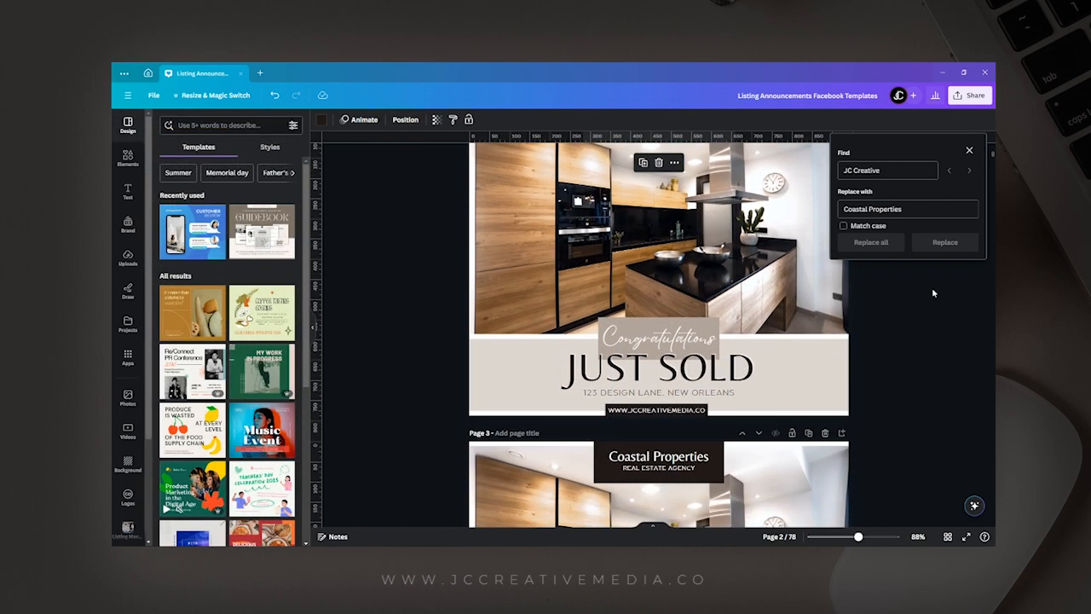
pyautogui.scroll(2, 931, 287)
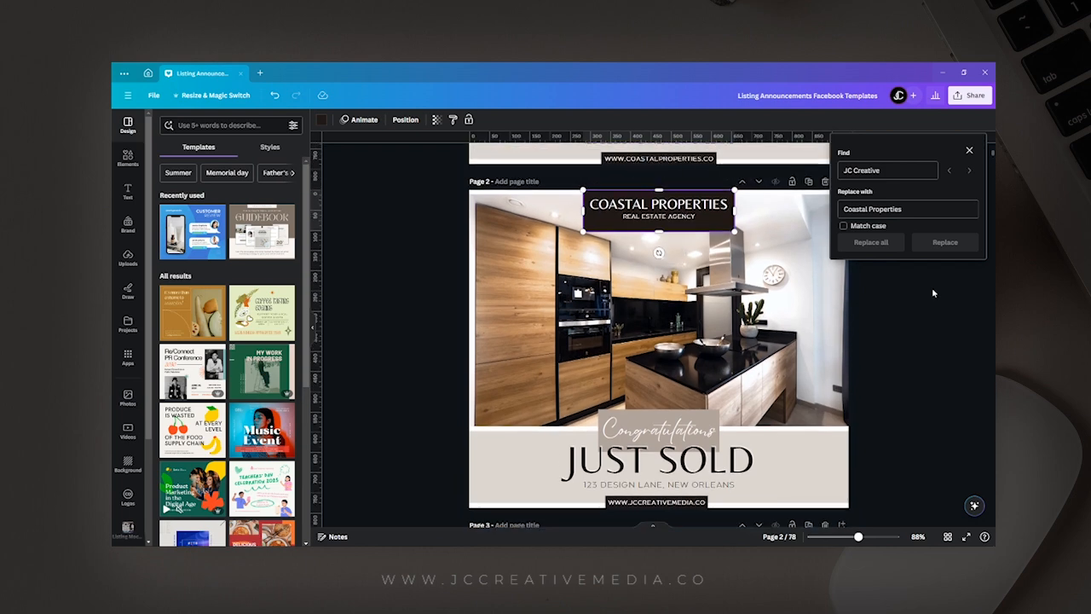
pyautogui.click(969, 150)
pyautogui.scroll(-2, 669, 409)
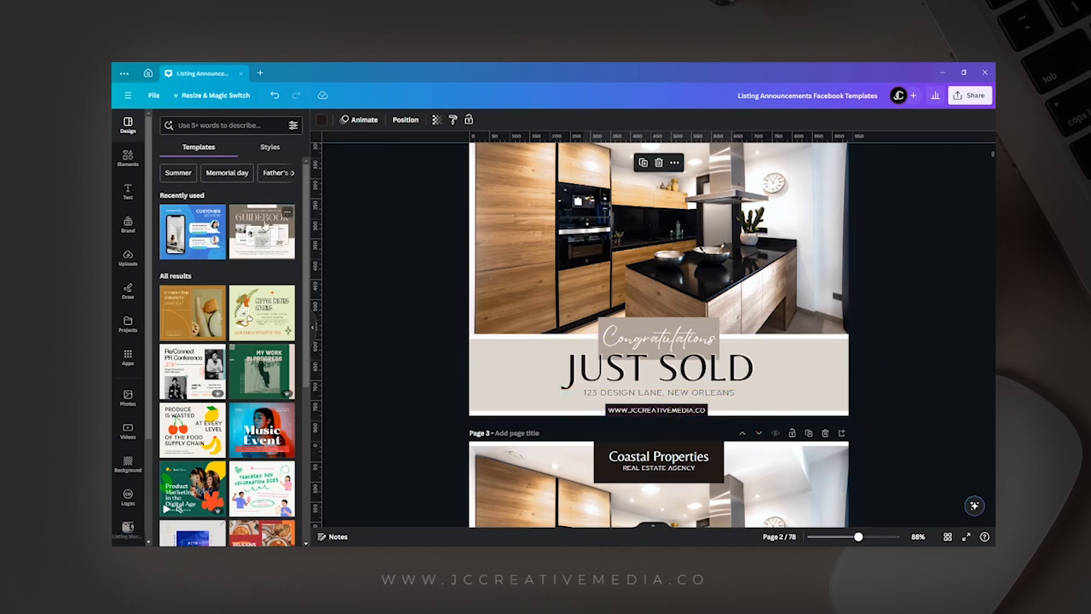
pyautogui.click(155, 95)
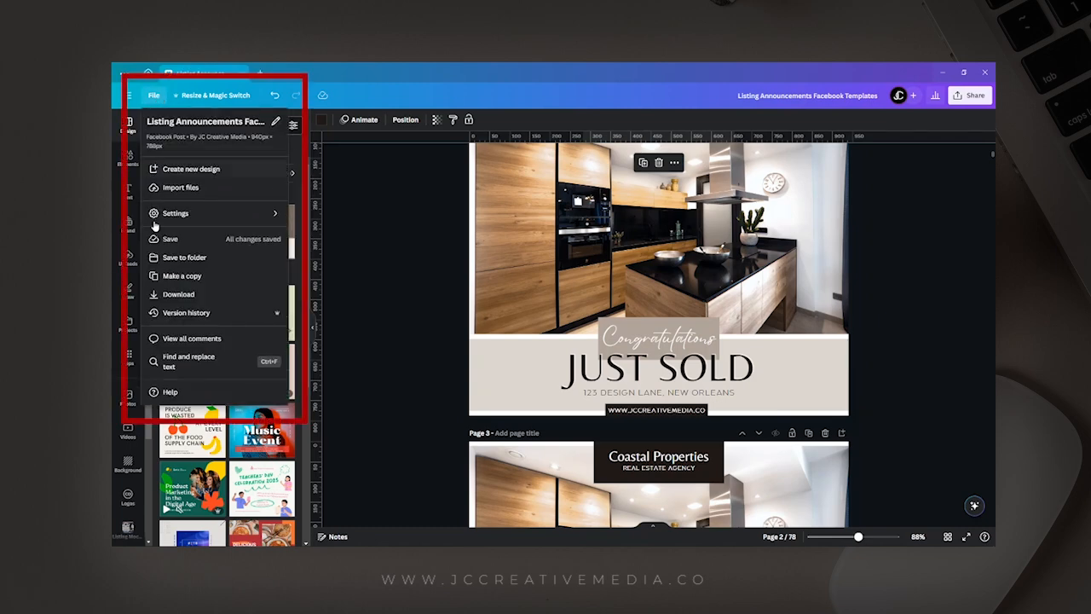
pyautogui.click(195, 360)
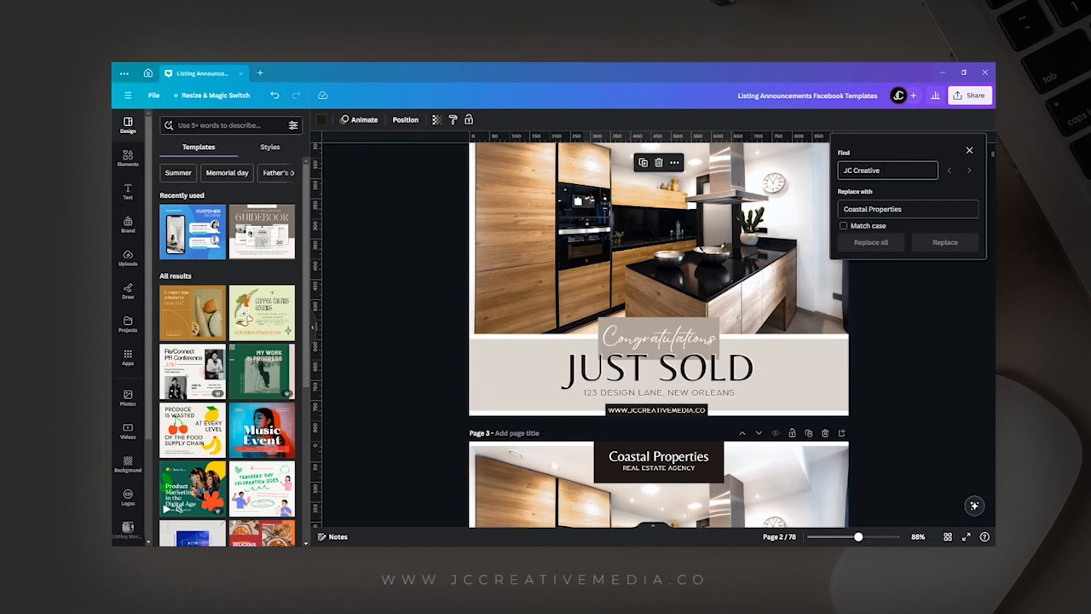
pyautogui.moveTo(882, 171); pyautogui.dragTo(842, 170)
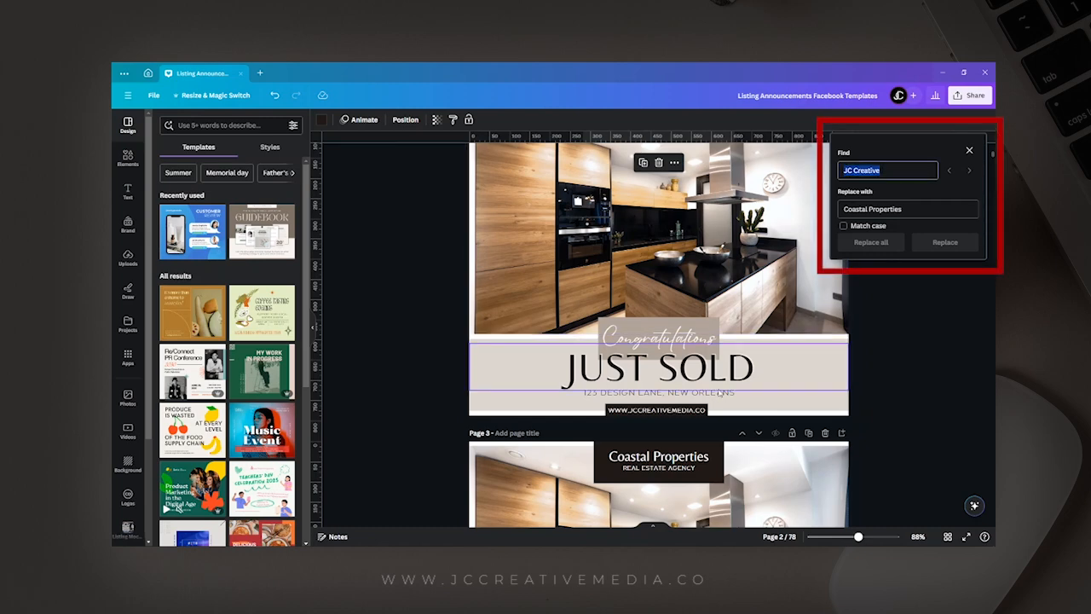
pyautogui.doubleClick(692, 411)
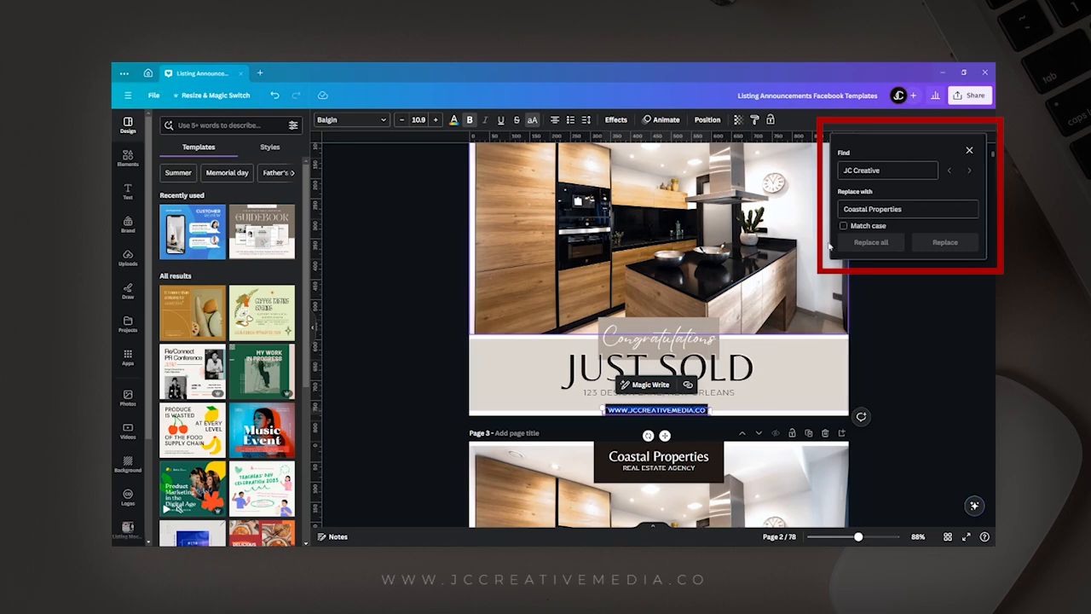
pyautogui.moveTo(882, 171); pyautogui.dragTo(842, 170)
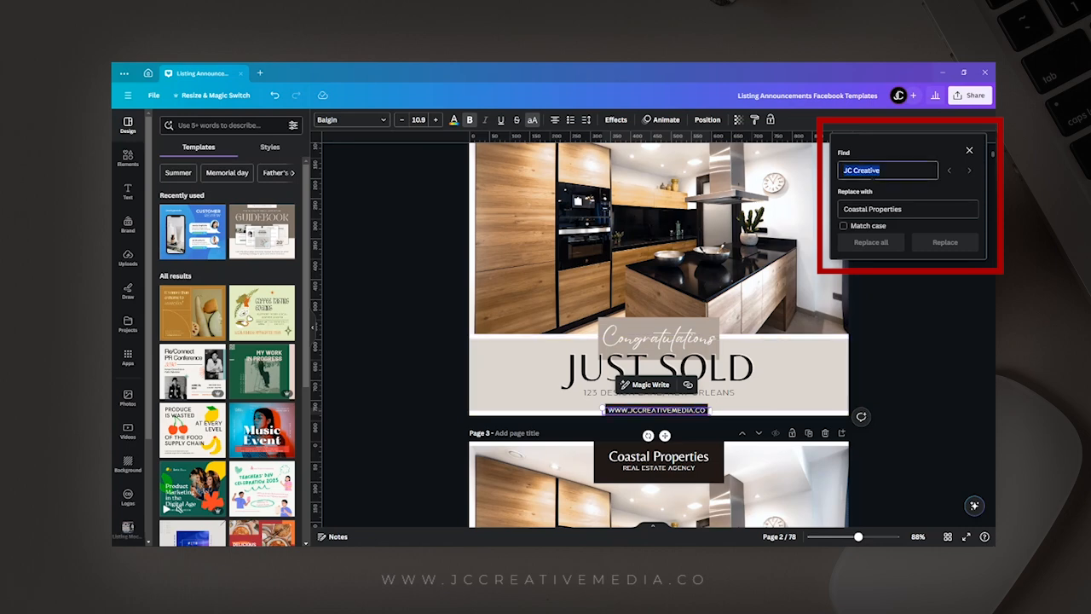
pyautogui.write('www.JCCREATIVEMEDIA.co')
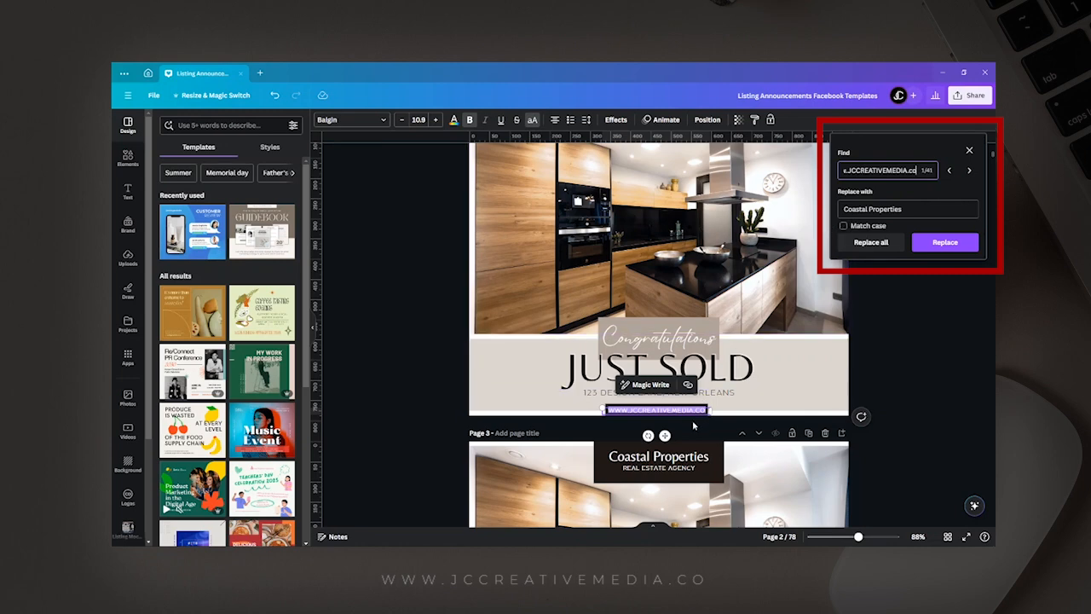
pyautogui.click(893, 209)
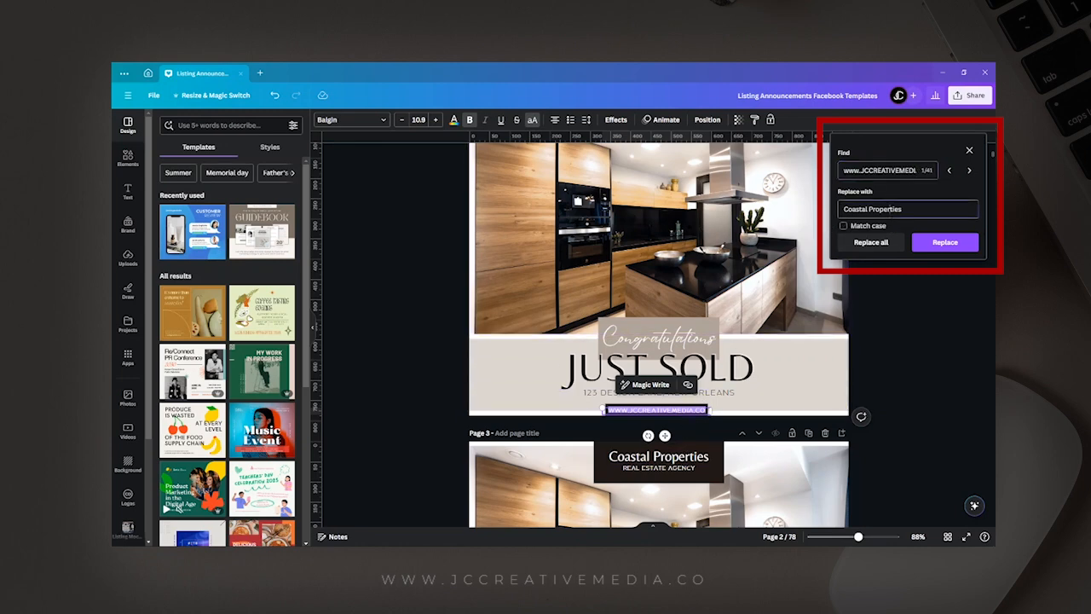
pyautogui.hotkey('ctrl', 'a')
pyautogui.write('www.coastalproperties.com')
pyautogui.click(881, 247)
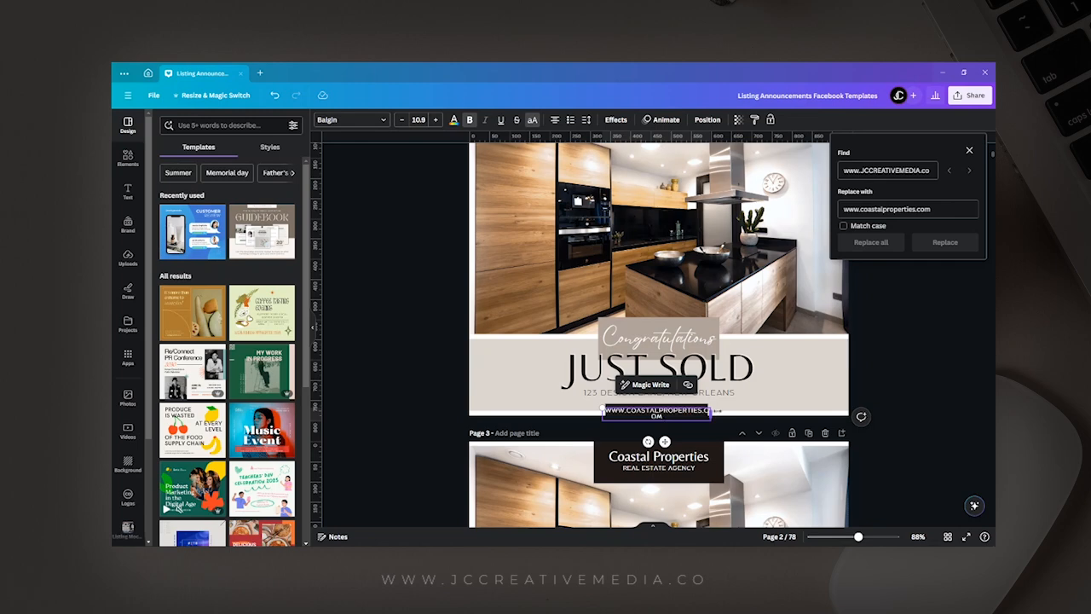
# Widen page 2's website text to one line and its dark box to about 304 px, and center both on the page.
pyautogui.doubleClick(715, 413)
pyautogui.click(703, 415)
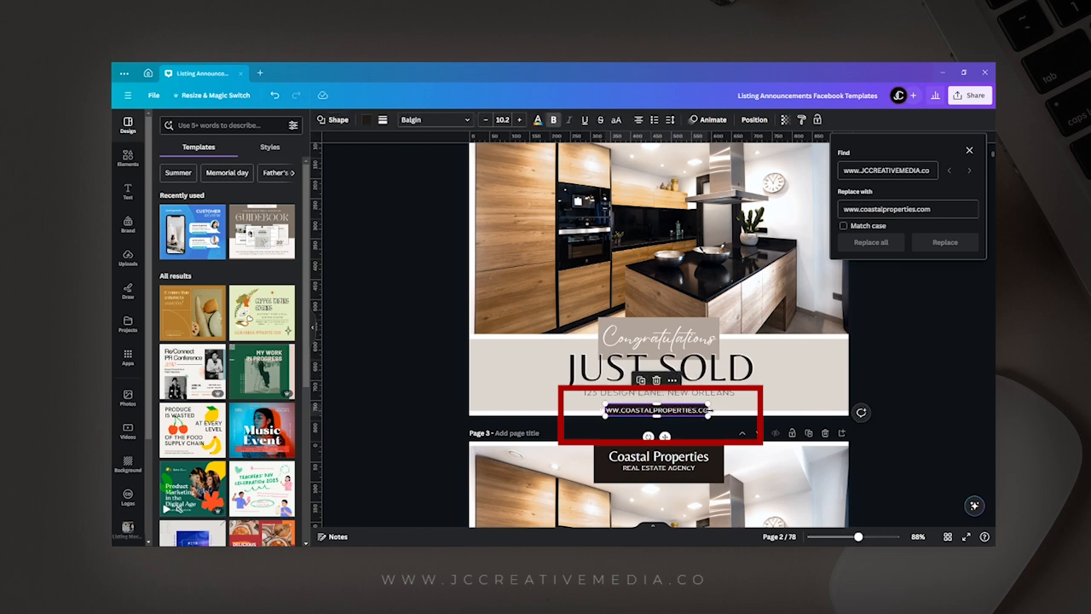
pyautogui.moveTo(713, 410); pyautogui.dragTo(728, 410)
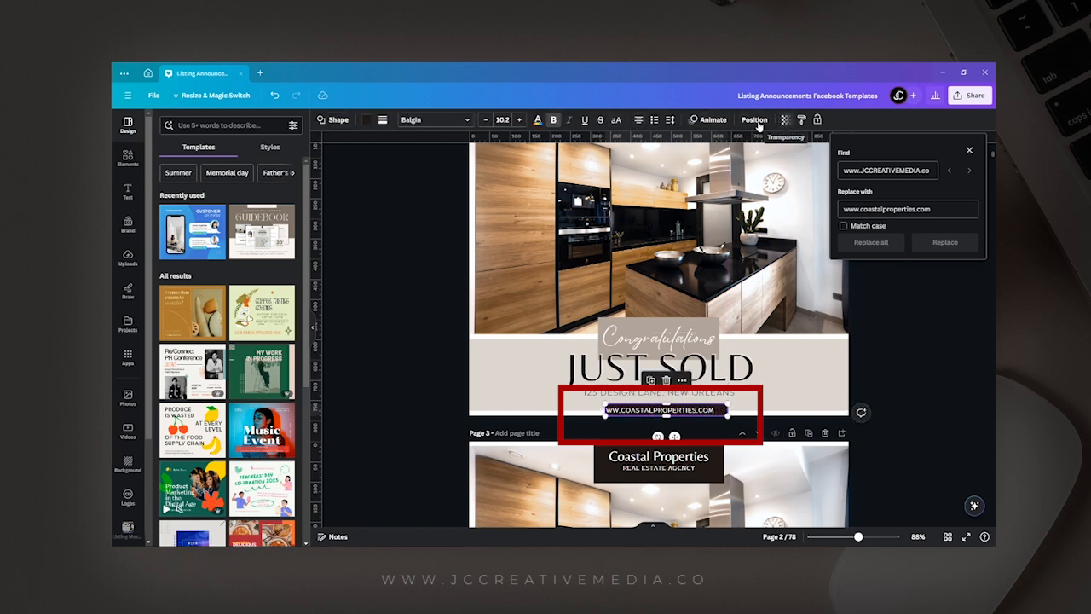
pyautogui.click(746, 120)
pyautogui.click(255, 220)
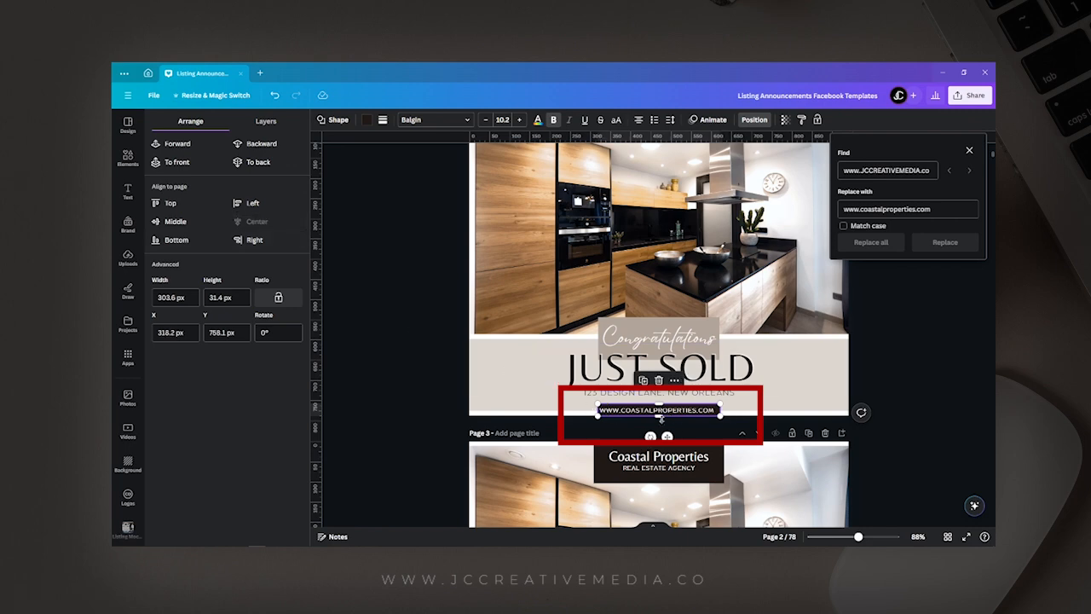
pyautogui.press('Return')
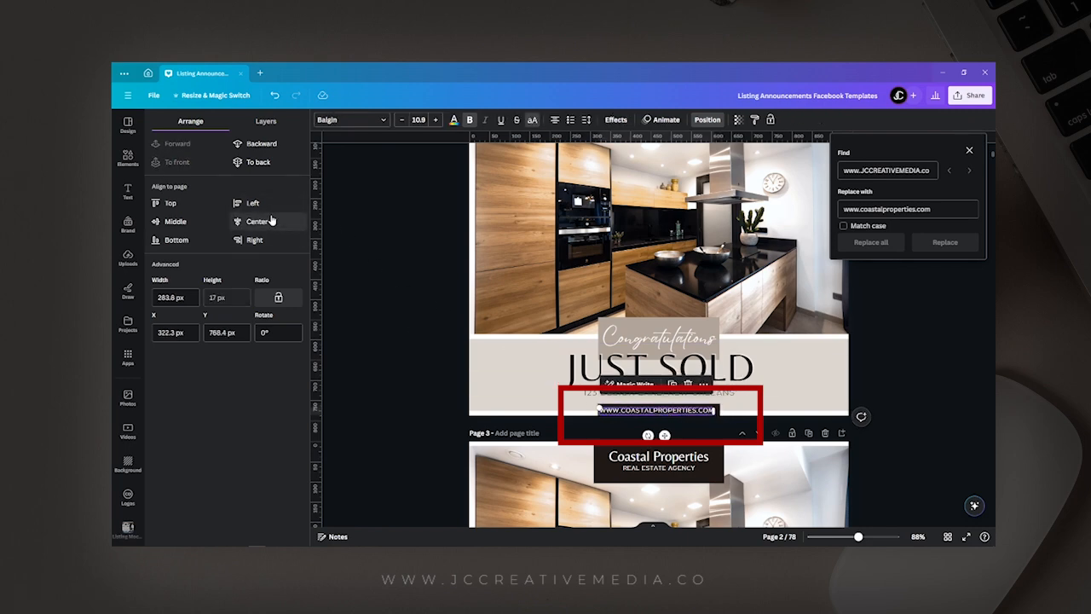
pyautogui.click(454, 312)
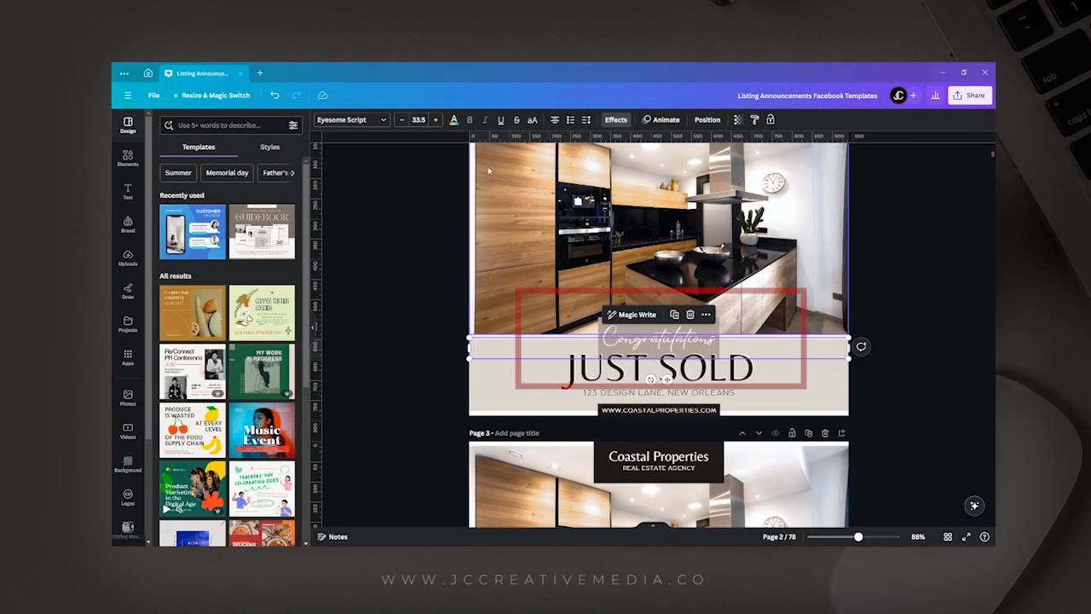
# Set the font of the "Congratulations" script text on page 2 to Breathing.
pyautogui.click(357, 119)
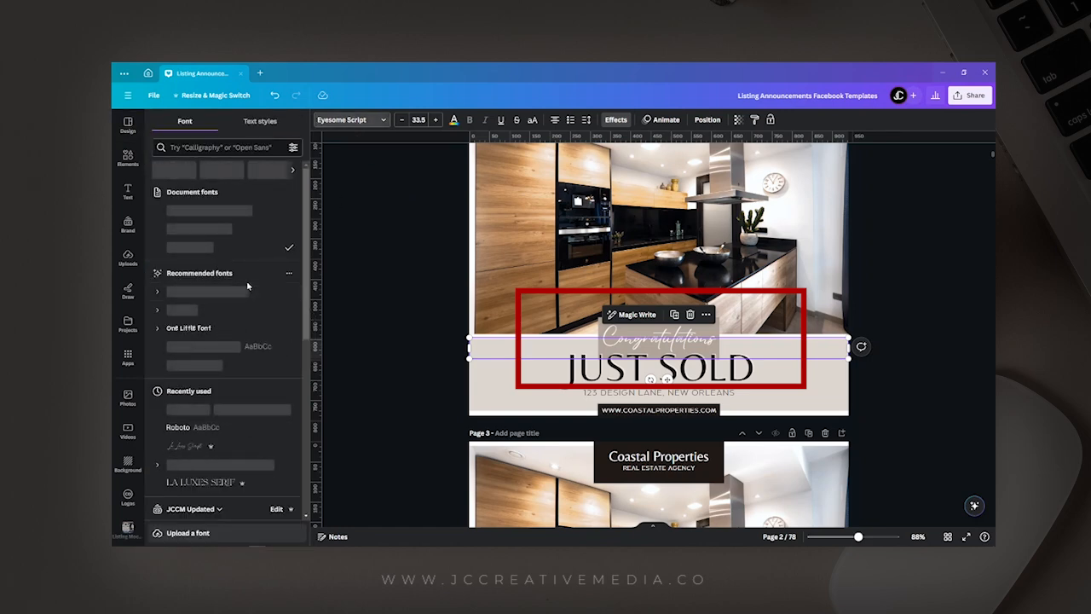
pyautogui.scroll(-3, 230, 302)
pyautogui.scroll(3, 212, 317)
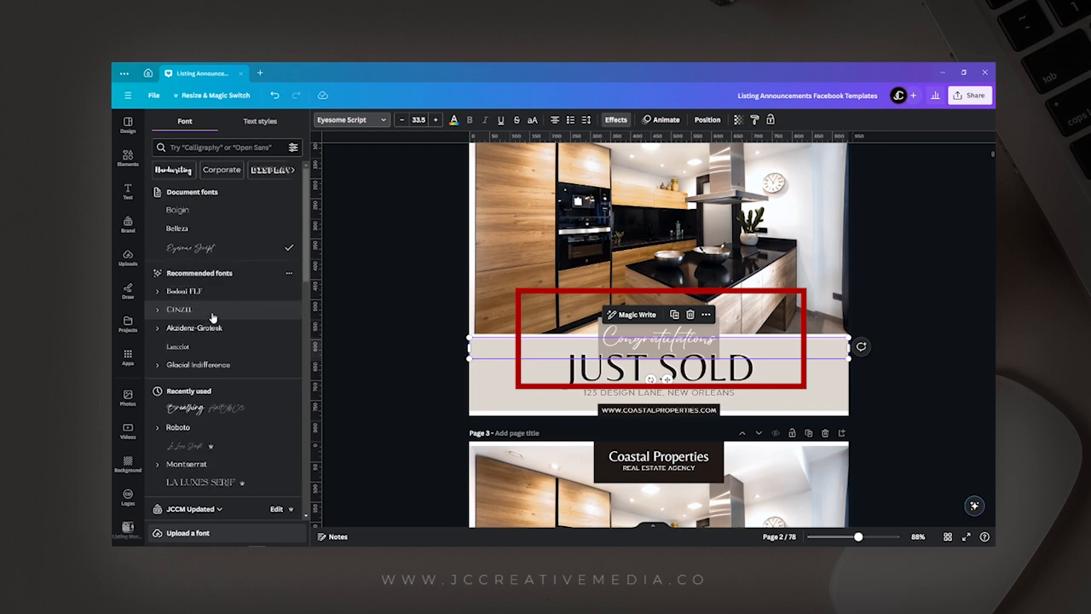
pyautogui.click(220, 415)
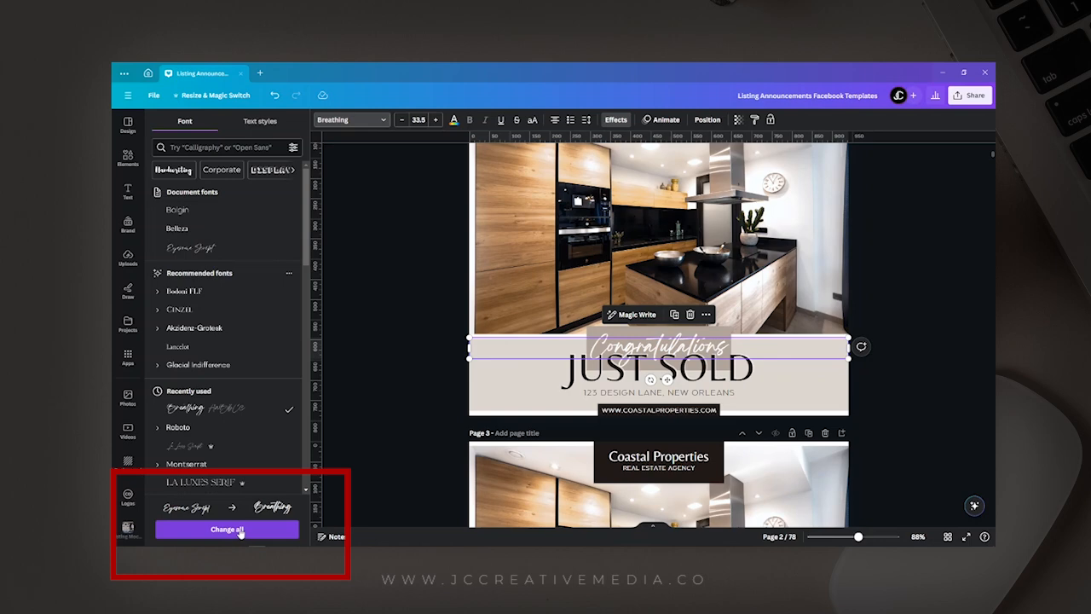
# Change all Eyesome Script text across the design to the Breathing font.
pyautogui.scroll(-5, 552, 437)
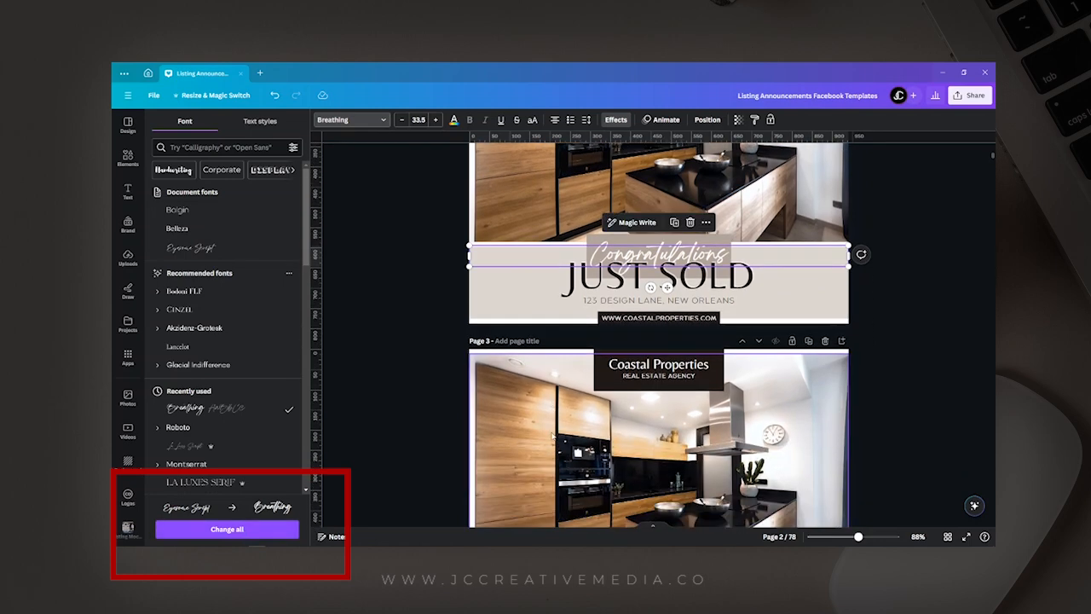
pyautogui.scroll(-2, 551, 434)
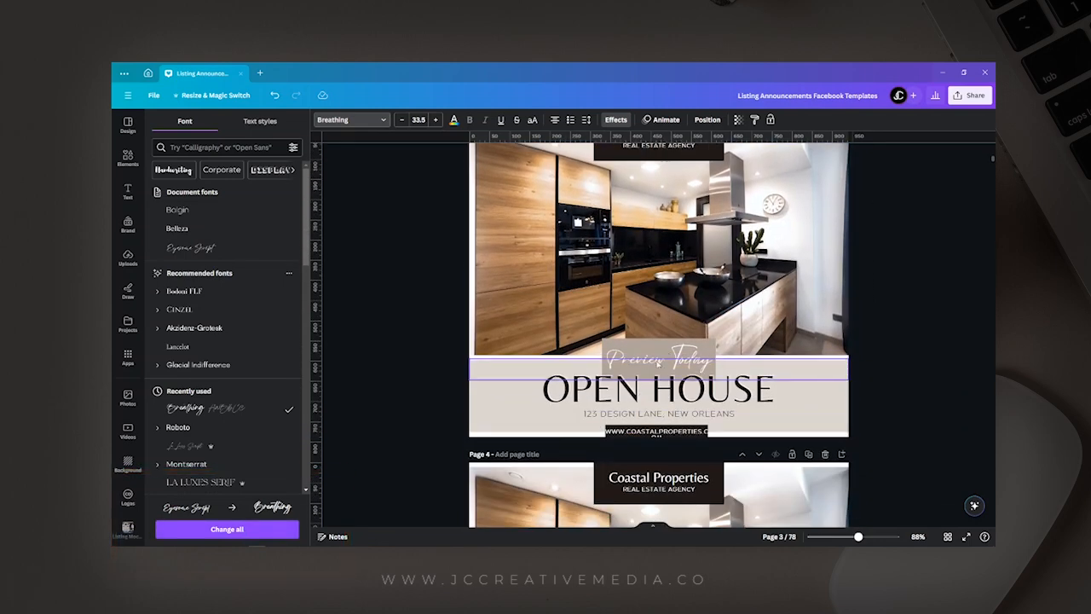
pyautogui.scroll(-3, 658, 367)
pyautogui.scroll(-3, 656, 370)
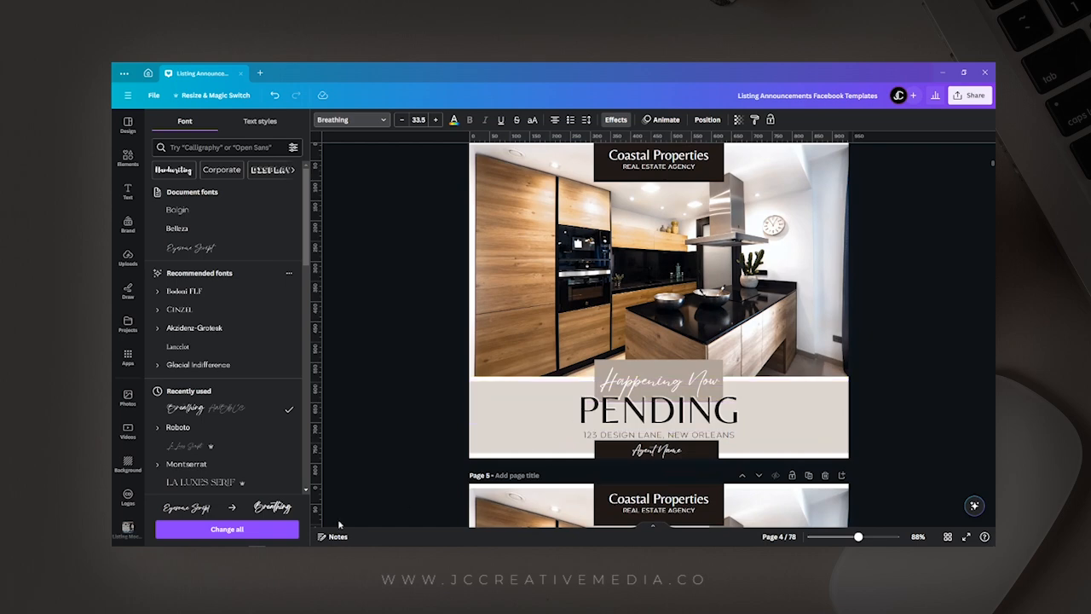
pyautogui.click(239, 530)
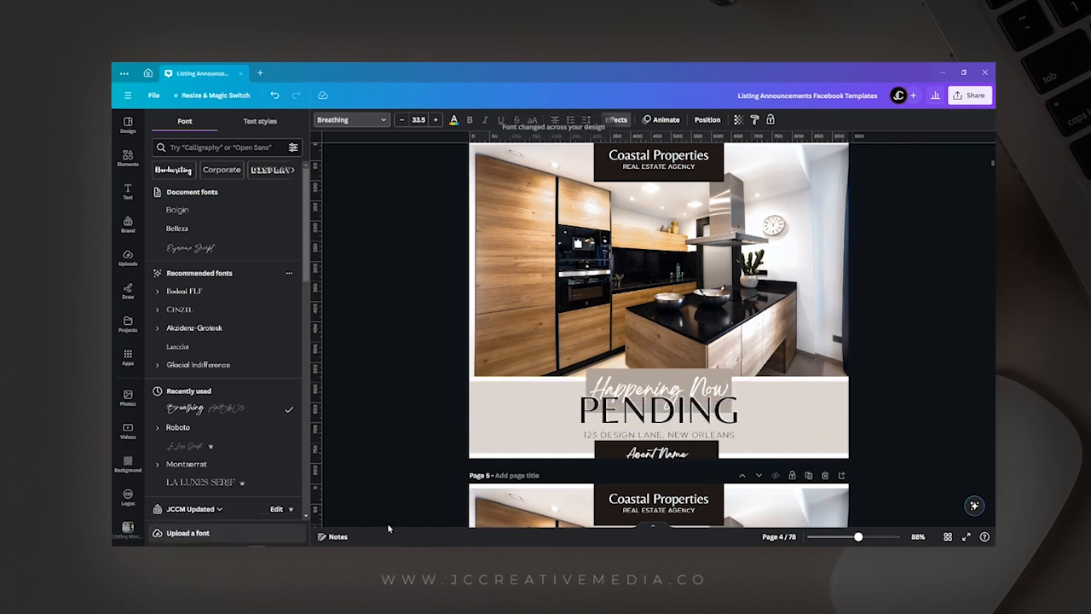
# Check the script text on page 4 and undo the font change made across the design.
pyautogui.scroll(-2, 695, 312)
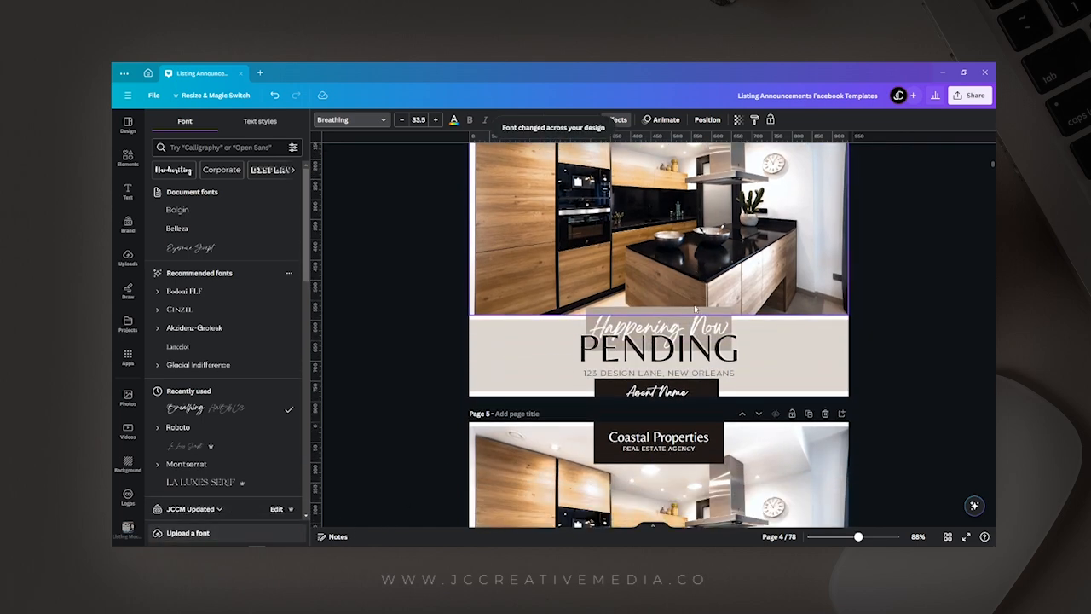
pyautogui.scroll(3, 695, 312)
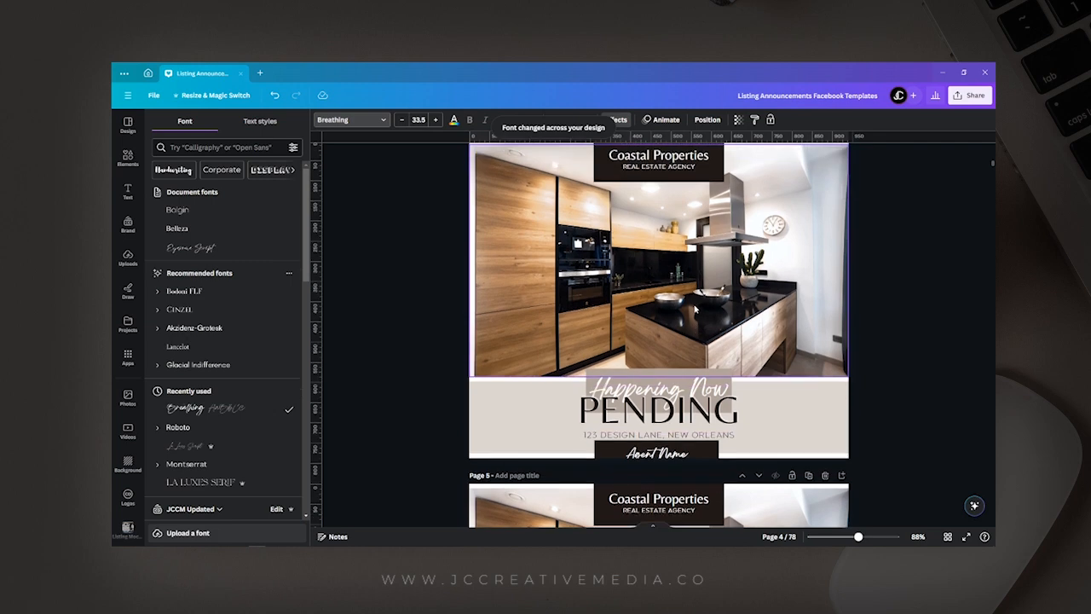
pyautogui.click(274, 94)
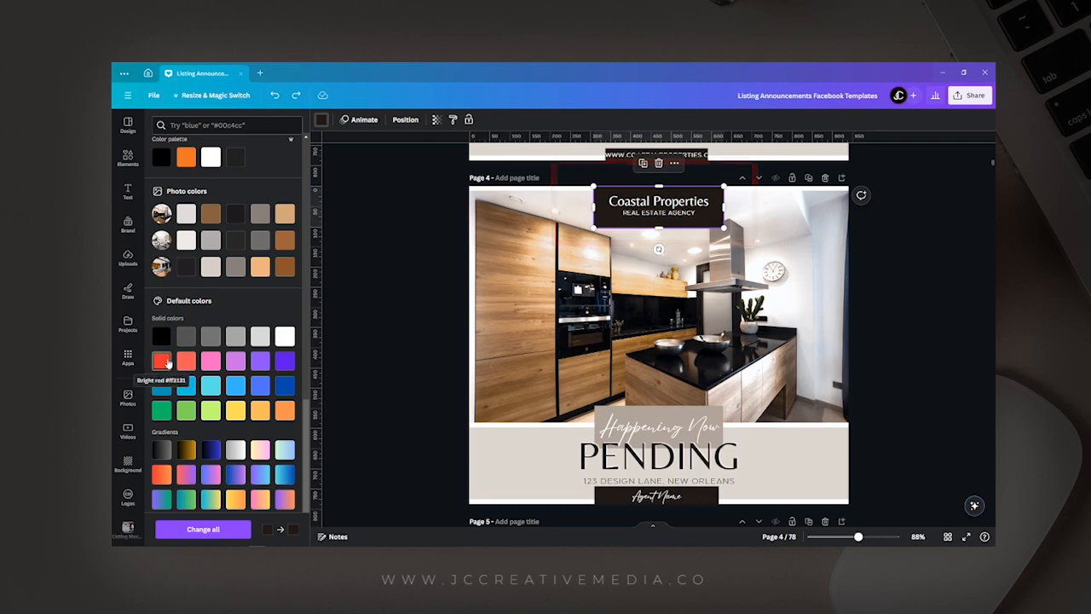
# Set the color of the dark box behind the company name on page 4 to Bright red #ff3131.
pyautogui.click(167, 362)
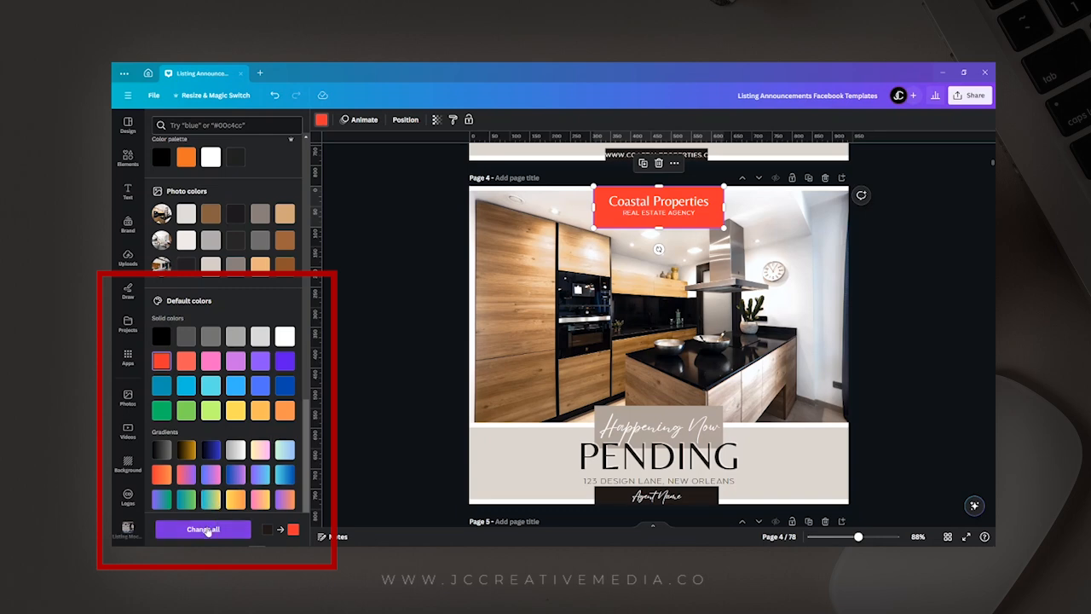
pyautogui.scroll(-3, 544, 437)
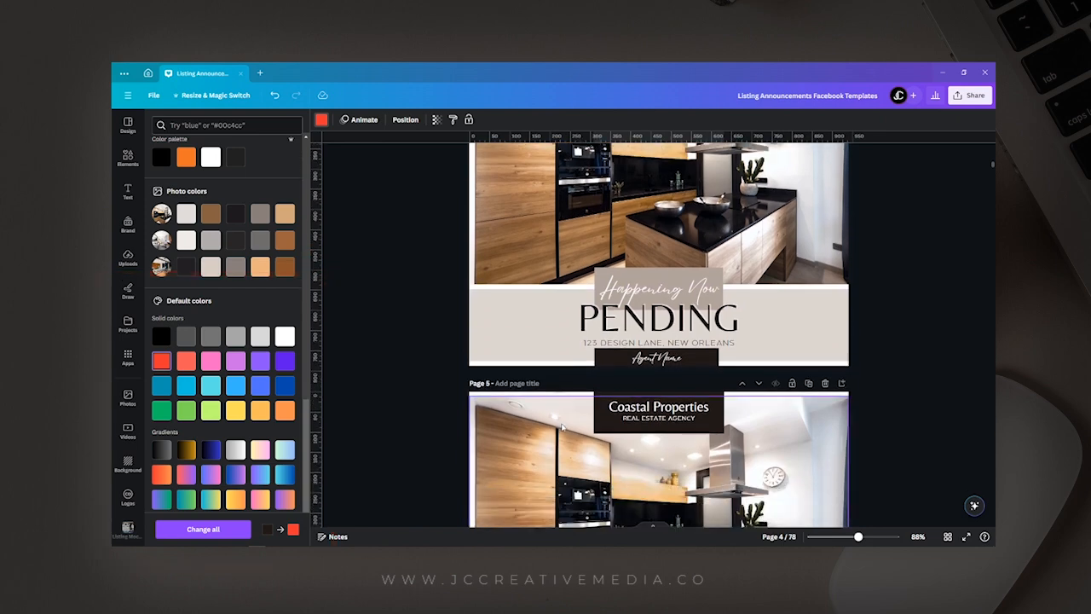
# Apply the bright red to all matching dark boxes across the pages, check the following pages, and undo that design-wide change.
pyautogui.click(227, 530)
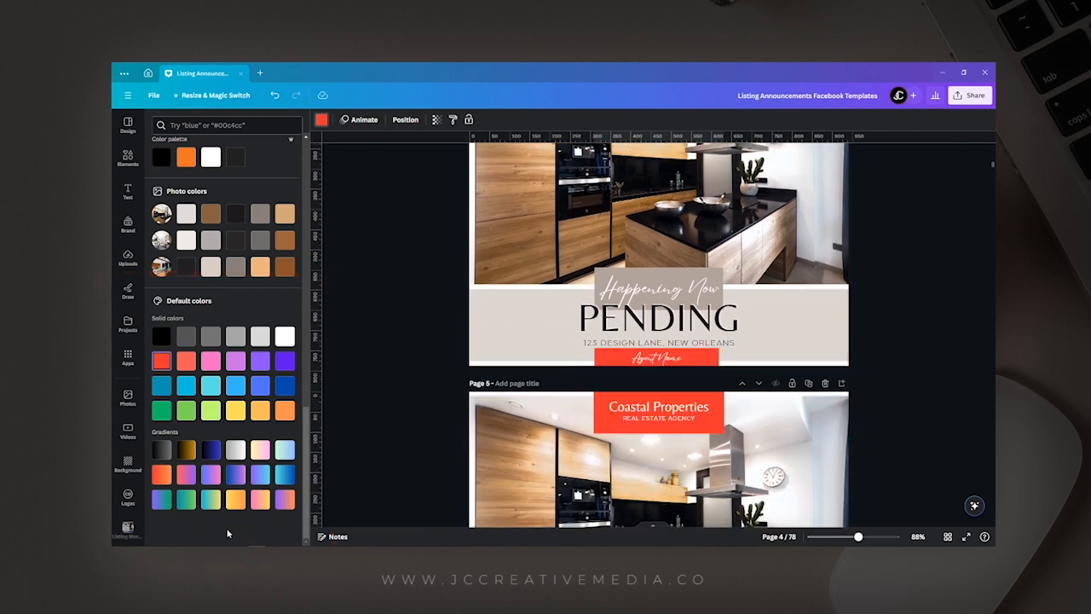
pyautogui.scroll(-5, 682, 394)
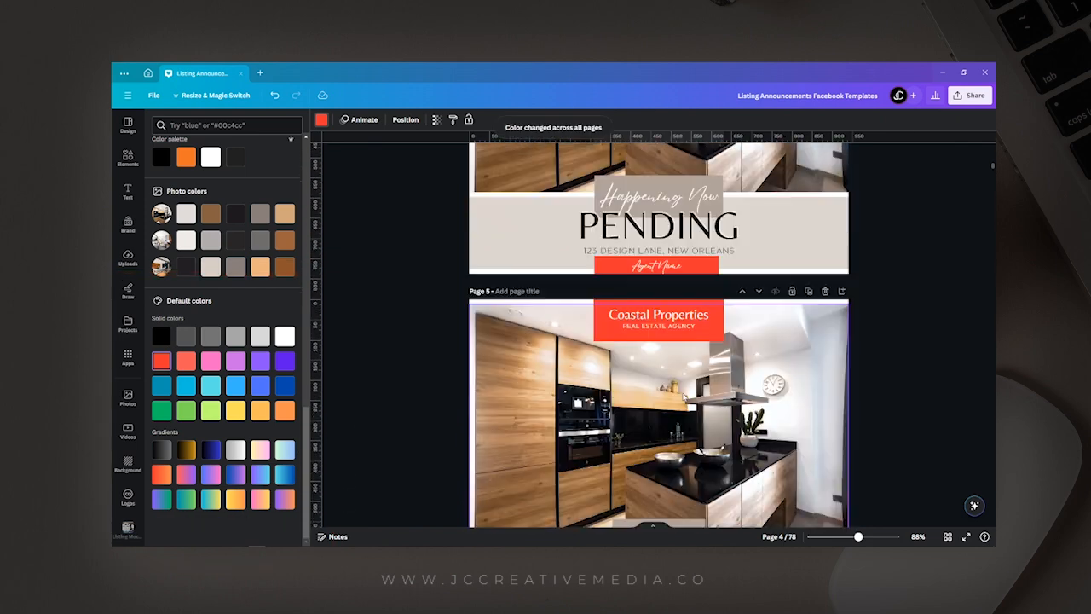
pyautogui.scroll(-4, 683, 395)
pyautogui.hotkey('ctrl', 'z')
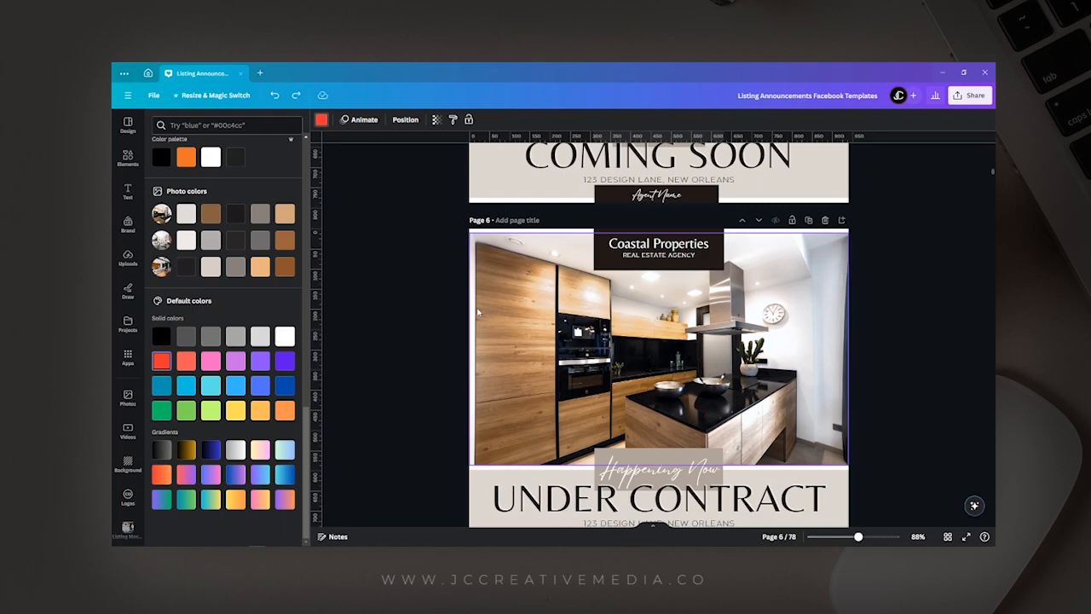
# Select the beige panel behind the PENDING heading on page 4, followed by the taupe box behind the script text.
pyautogui.scroll(2, 478, 313)
pyautogui.scroll(8, 478, 312)
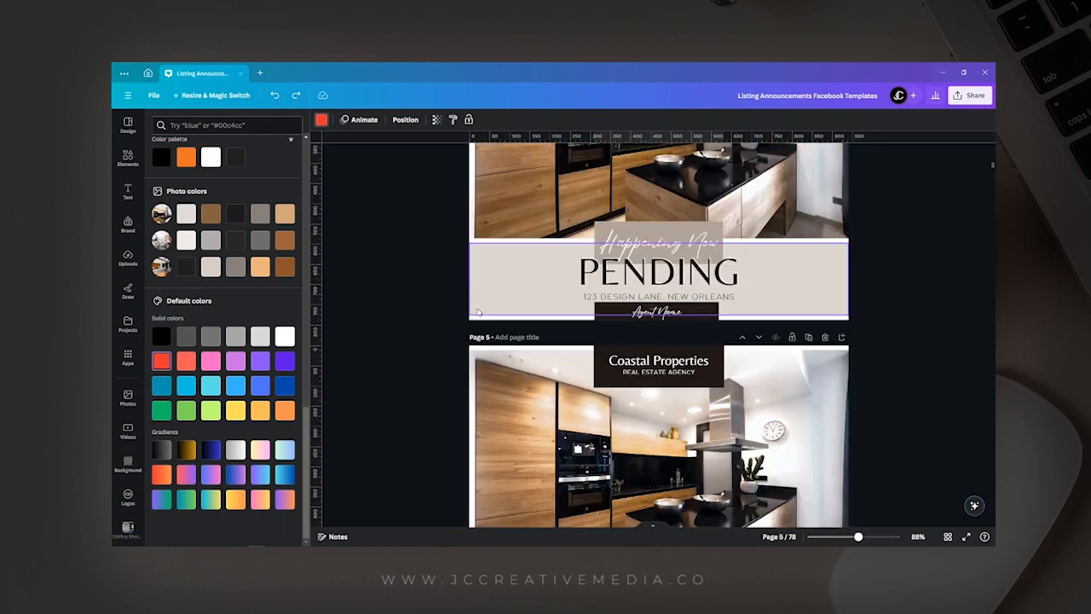
pyautogui.scroll(2, 478, 313)
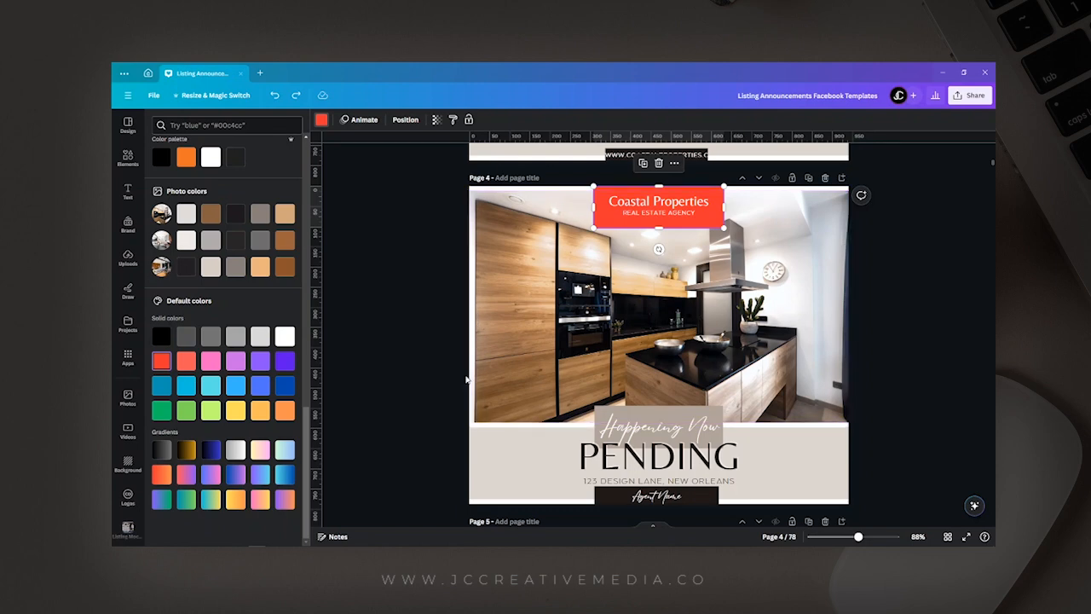
pyautogui.click(488, 495)
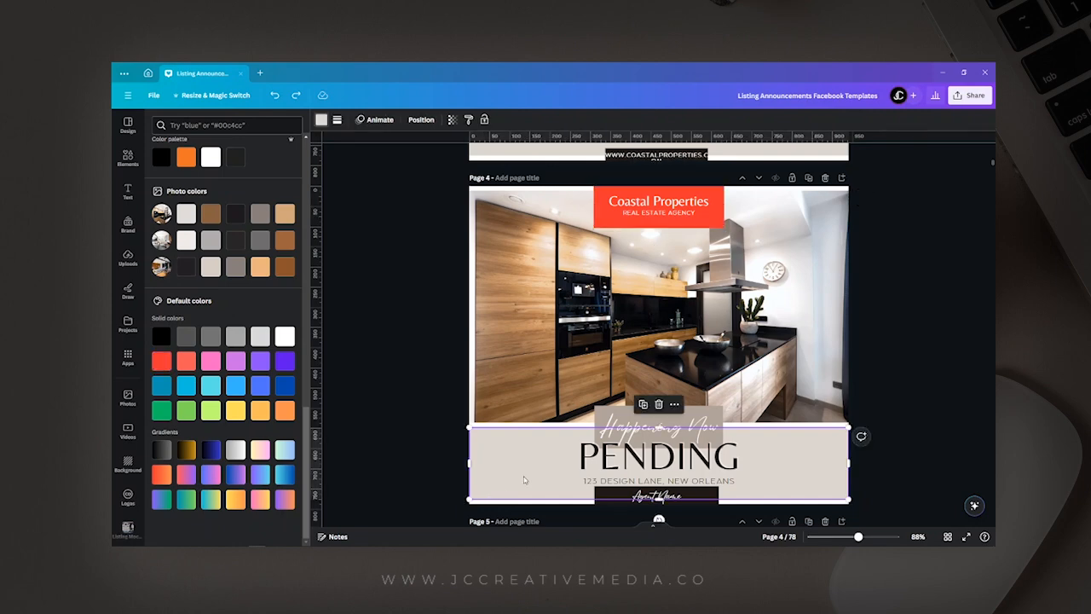
pyautogui.click(613, 429)
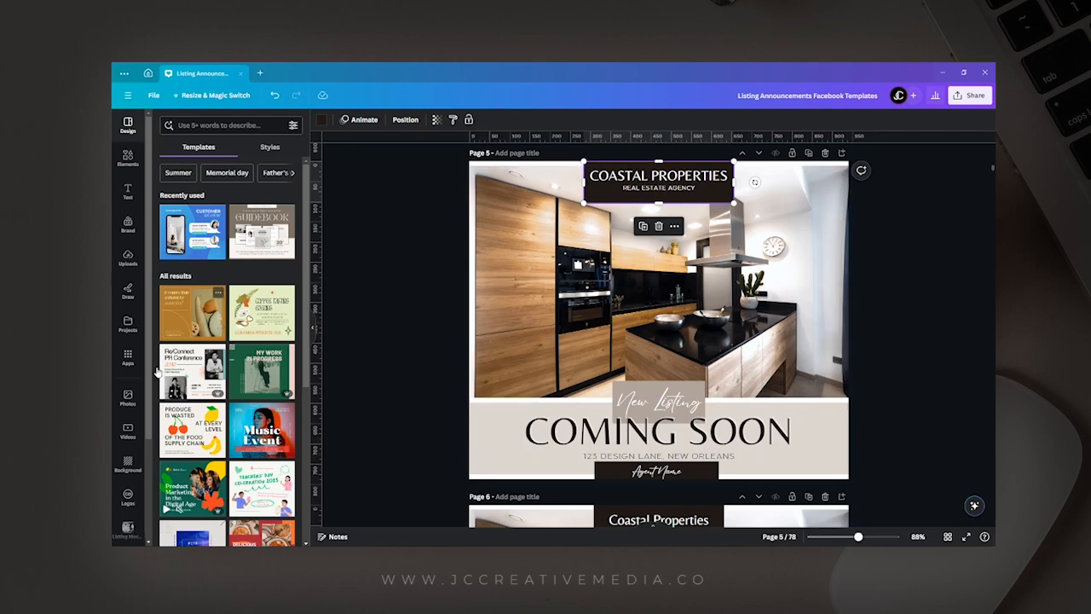
# Search the stock photo library for "homes".
pyautogui.click(127, 397)
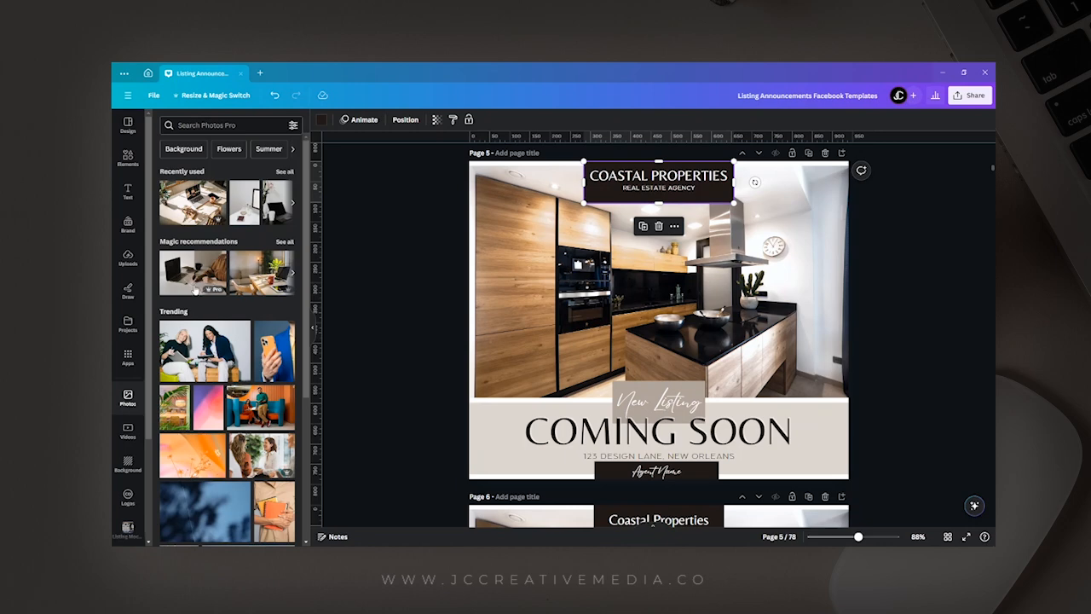
pyautogui.click(205, 126)
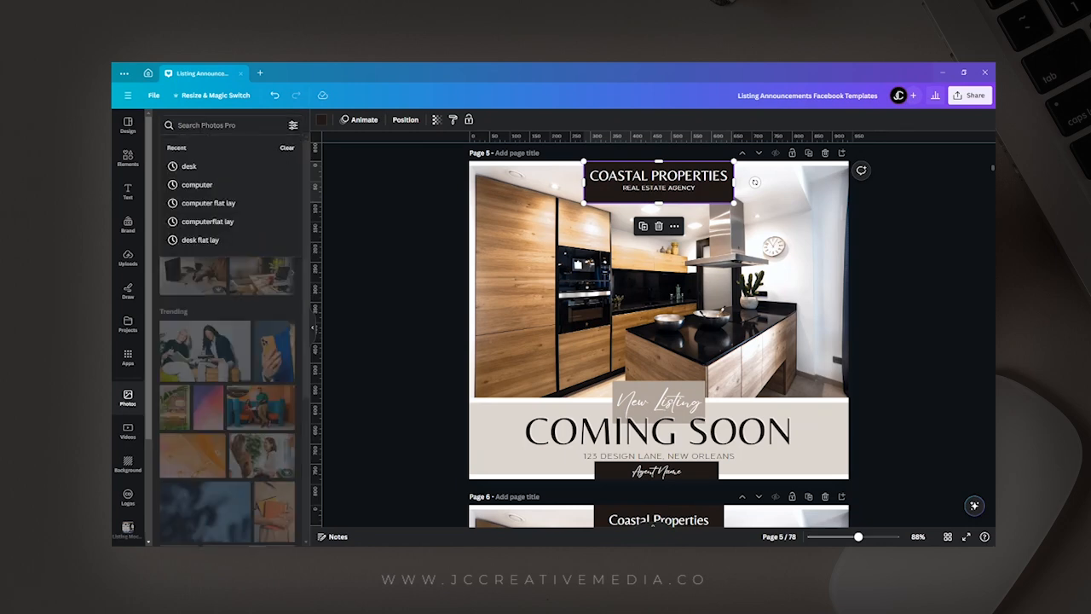
pyautogui.write('homes')
pyautogui.press('Return')
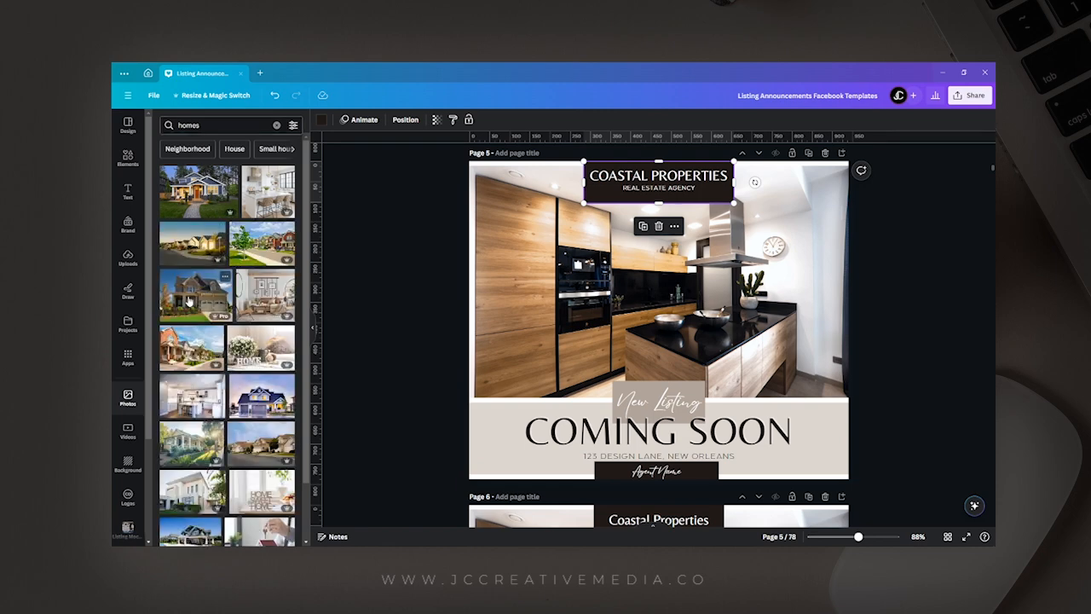
# Try the stone house photo with two garage doors, followed by the white kitchen photo, as page 5's main image.
pyautogui.moveTo(191, 303)
pyautogui.mouseDown()
pyautogui.moveTo(360, 324)
pyautogui.moveTo(441, 315)
pyautogui.moveTo(337, 317)
pyautogui.moveTo(196, 294)
pyautogui.mouseUp()
pyautogui.moveTo(176, 298); pyautogui.dragTo(492, 290)
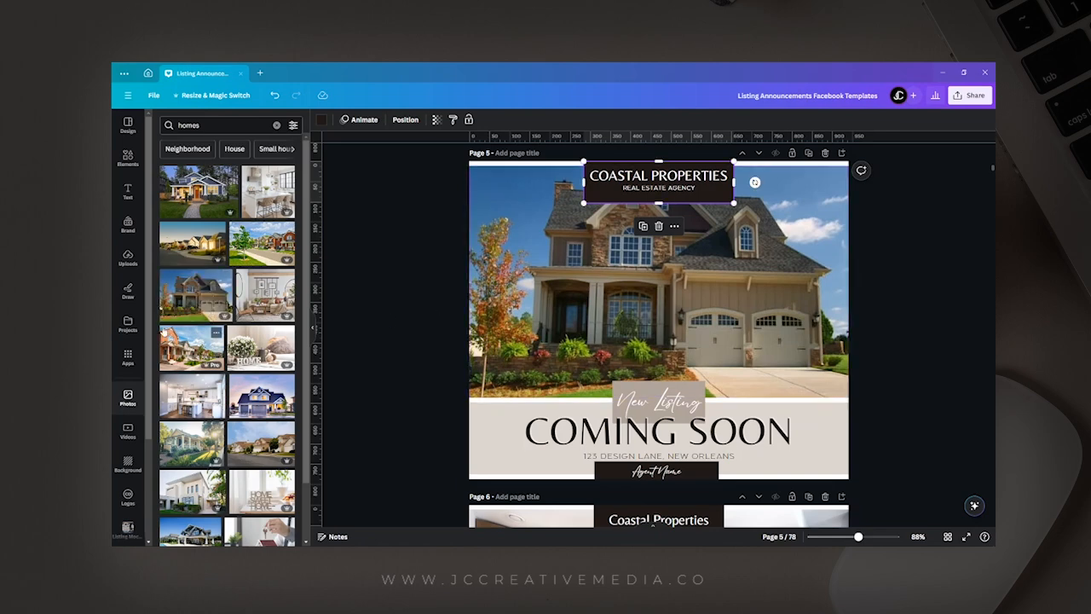
pyautogui.scroll(-1, 162, 331)
pyautogui.scroll(-2, 162, 331)
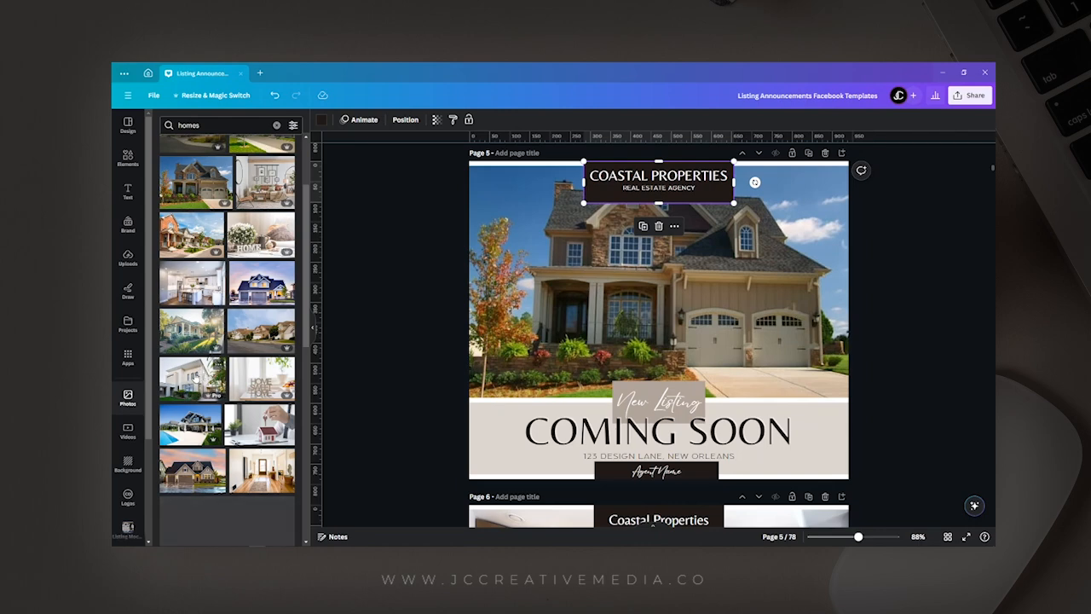
pyautogui.moveTo(195, 290); pyautogui.dragTo(491, 276)
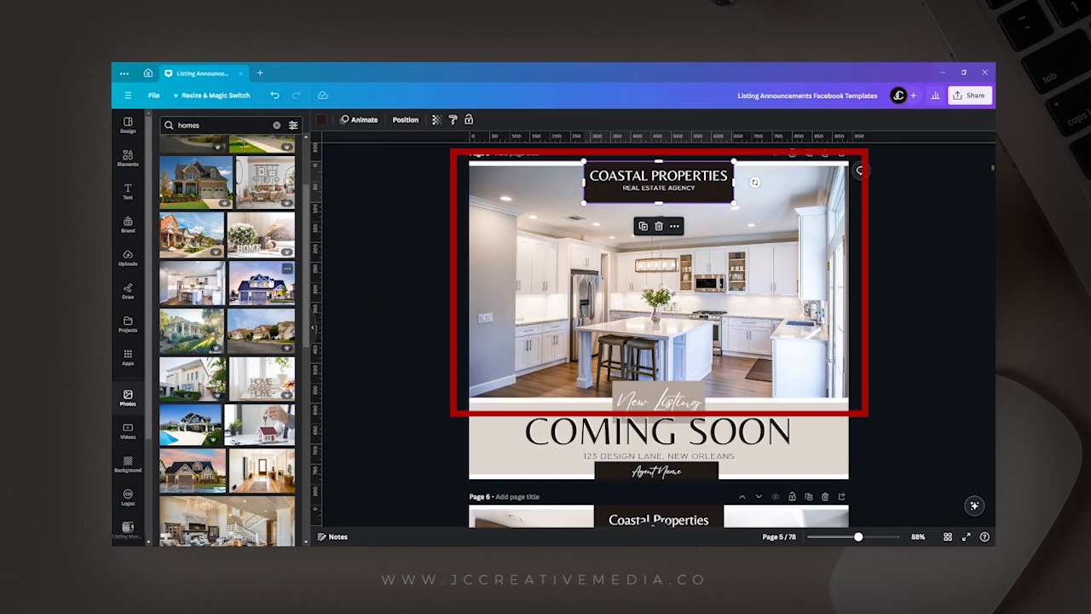
# Fill page 5's main photo frame with the white modern house and palm trees photo.
pyautogui.moveTo(217, 380); pyautogui.dragTo(537, 326)
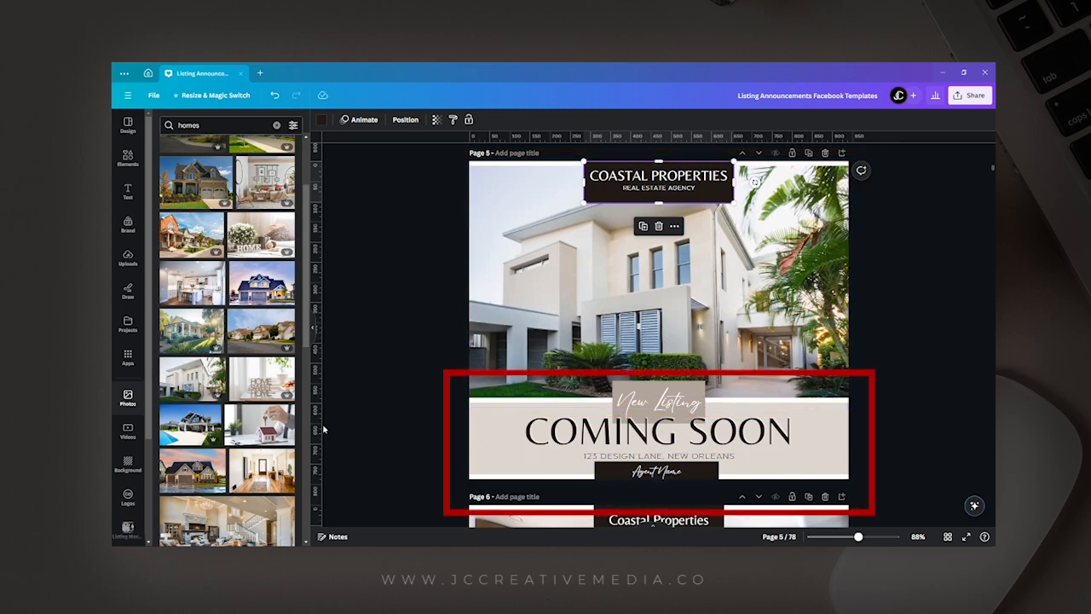
pyautogui.moveTo(200, 392); pyautogui.dragTo(628, 456)
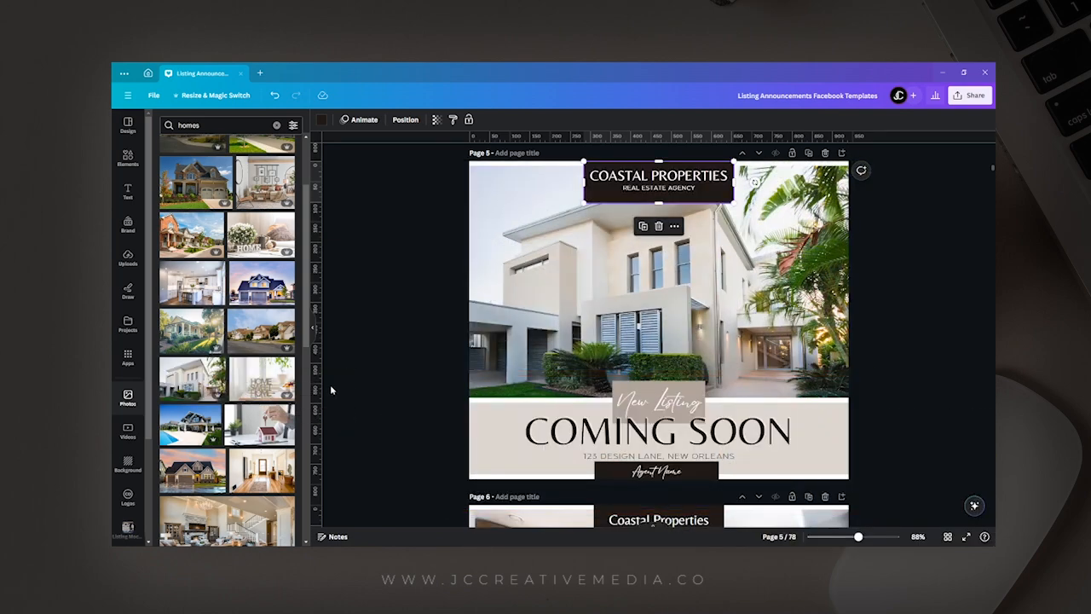
pyautogui.moveTo(212, 393)
pyautogui.mouseDown()
pyautogui.moveTo(358, 361)
pyautogui.moveTo(448, 311)
pyautogui.moveTo(482, 311)
pyautogui.moveTo(483, 426)
pyautogui.moveTo(577, 461)
pyautogui.moveTo(514, 466)
pyautogui.moveTo(204, 400)
pyautogui.mouseUp()
# Move the company name and tagline on page 5 slightly down to center them in their dark box.
pyautogui.click(678, 184)
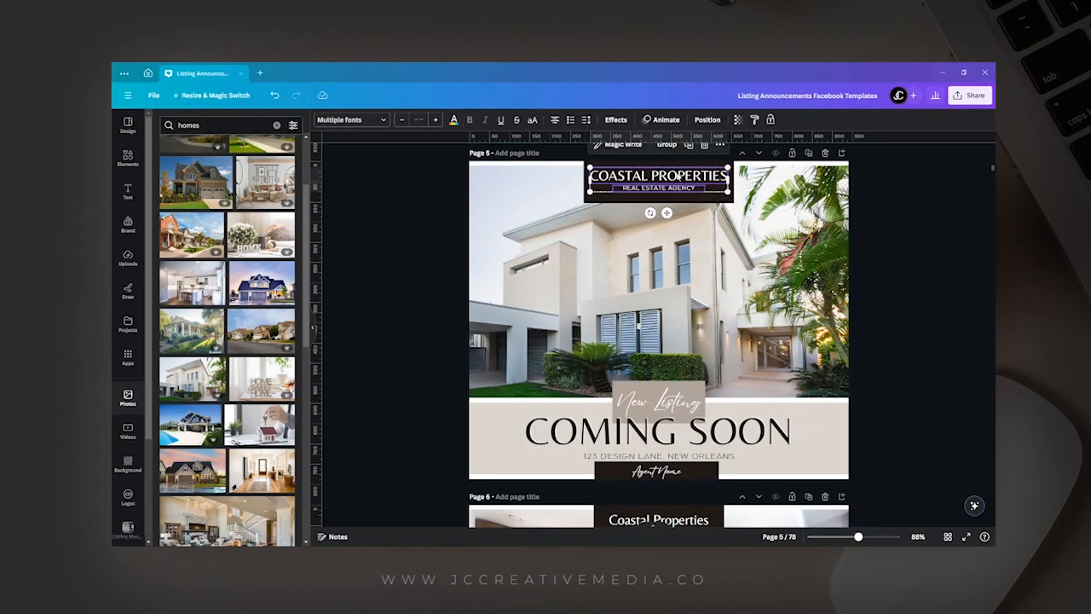
pyautogui.moveTo(679, 176); pyautogui.dragTo(678, 177)
pyautogui.click(962, 188)
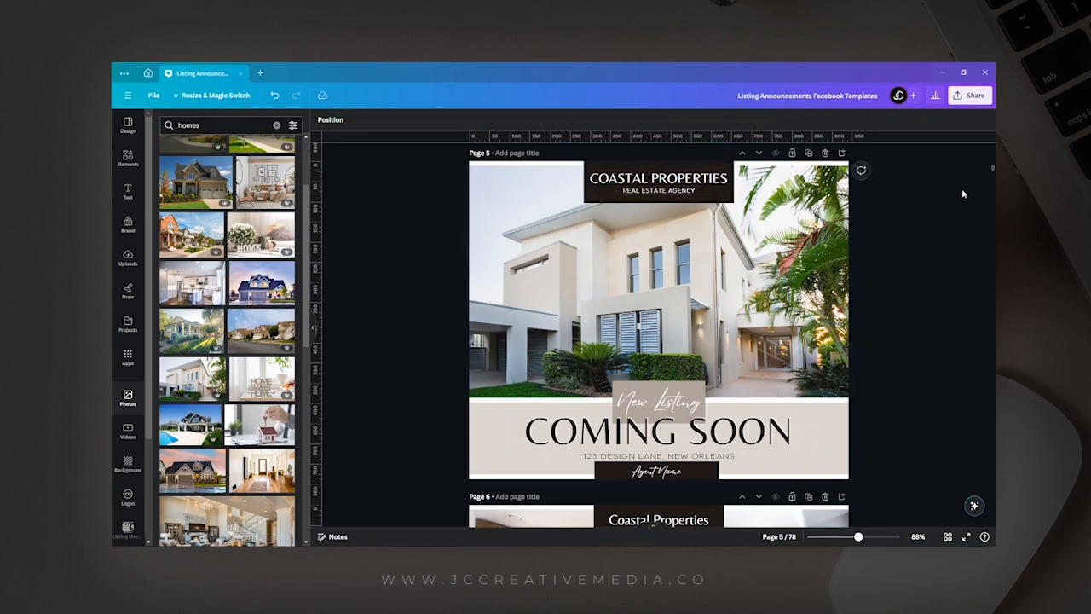
# Set up a PNG download that includes only the current page (Page 5) instead of all pages.
pyautogui.click(969, 99)
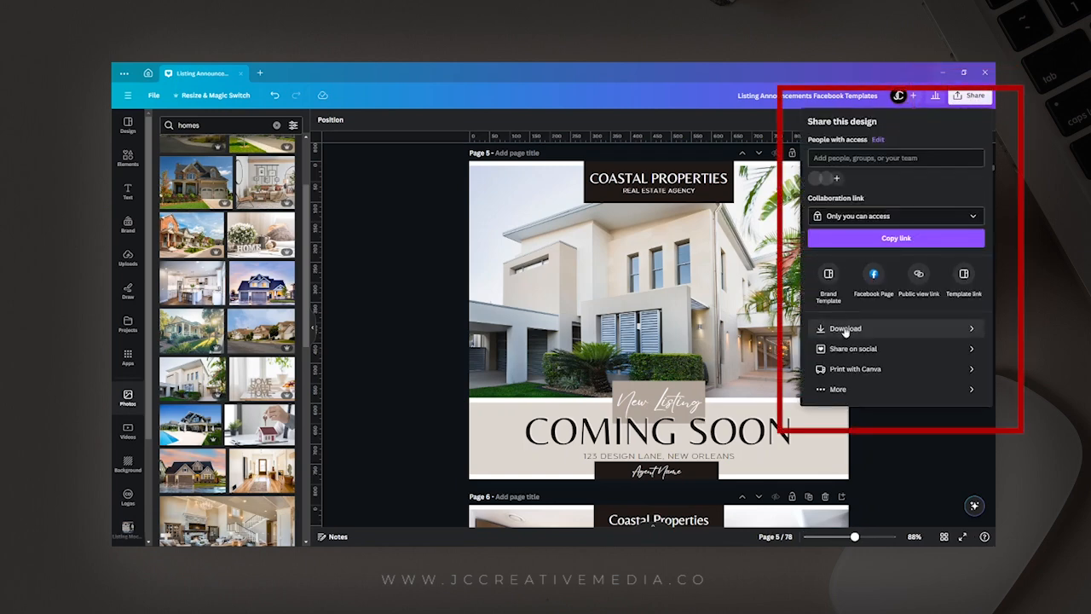
pyautogui.click(845, 329)
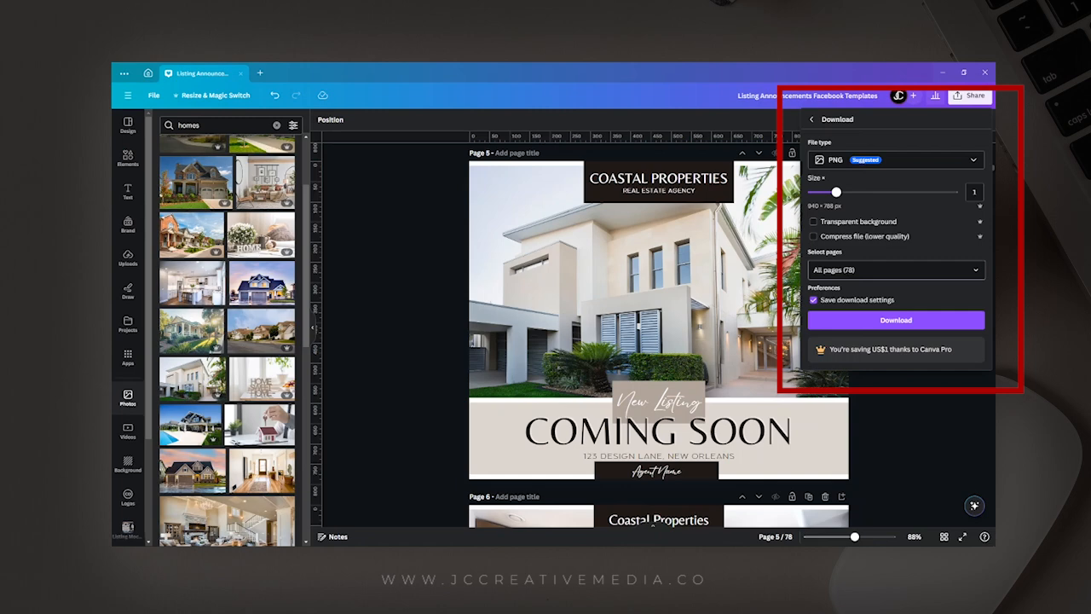
pyautogui.click(978, 271)
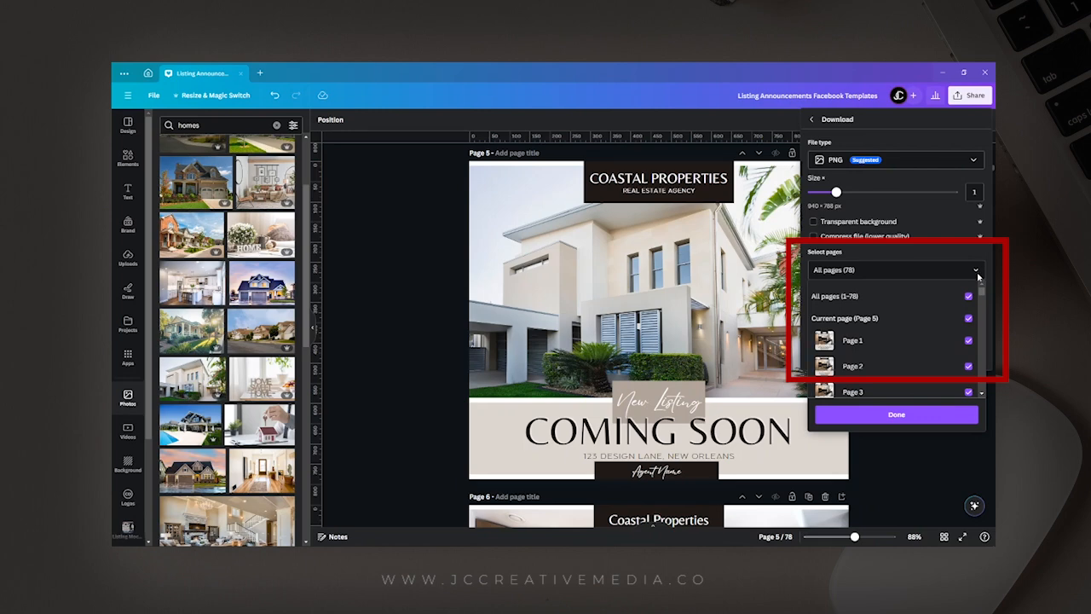
pyautogui.click(969, 296)
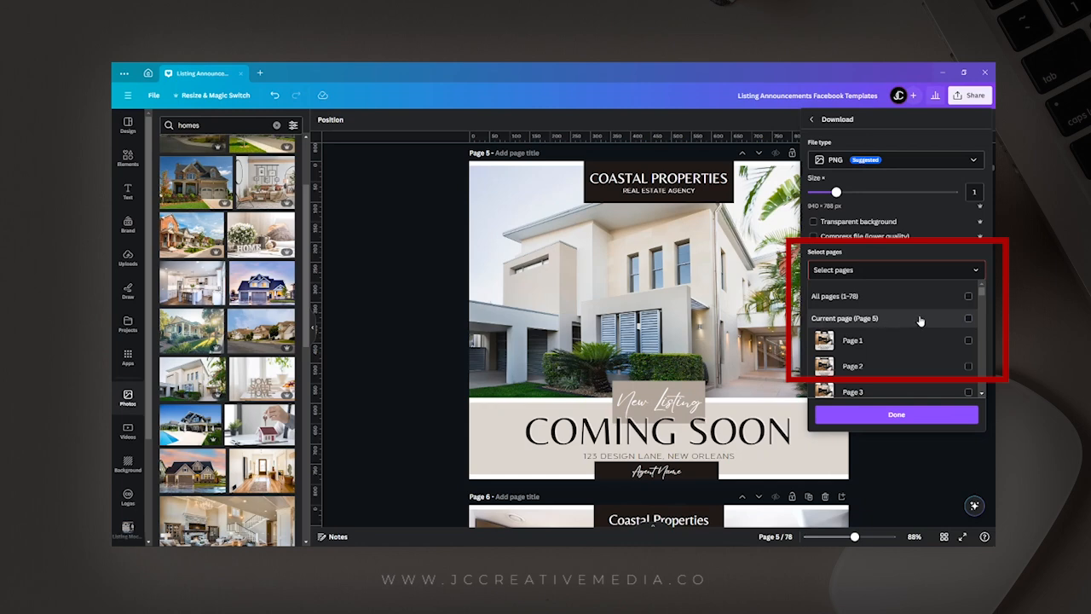
pyautogui.click(968, 318)
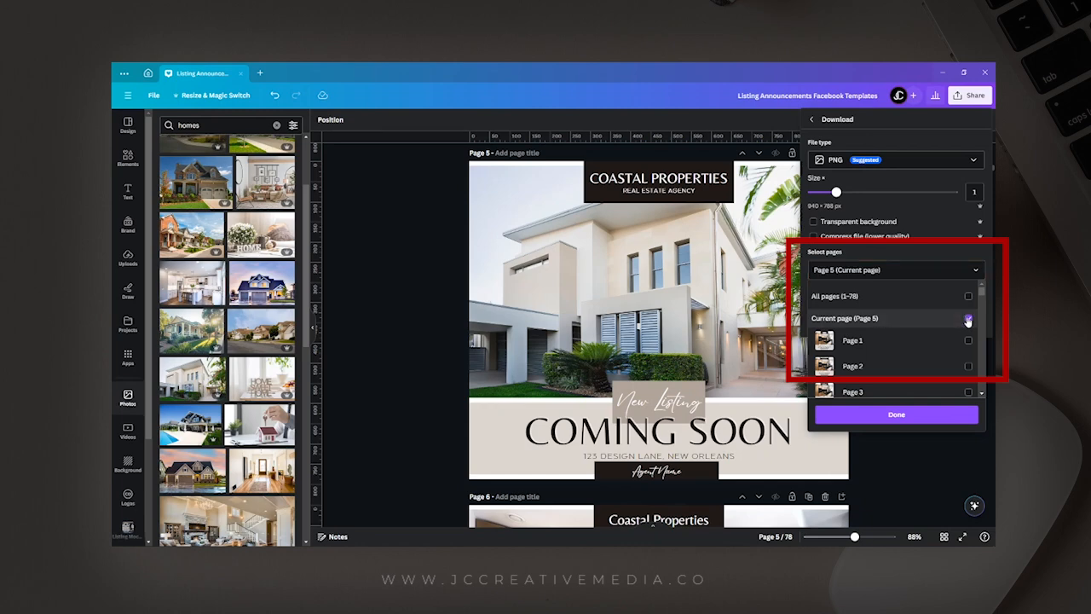
pyautogui.click(841, 271)
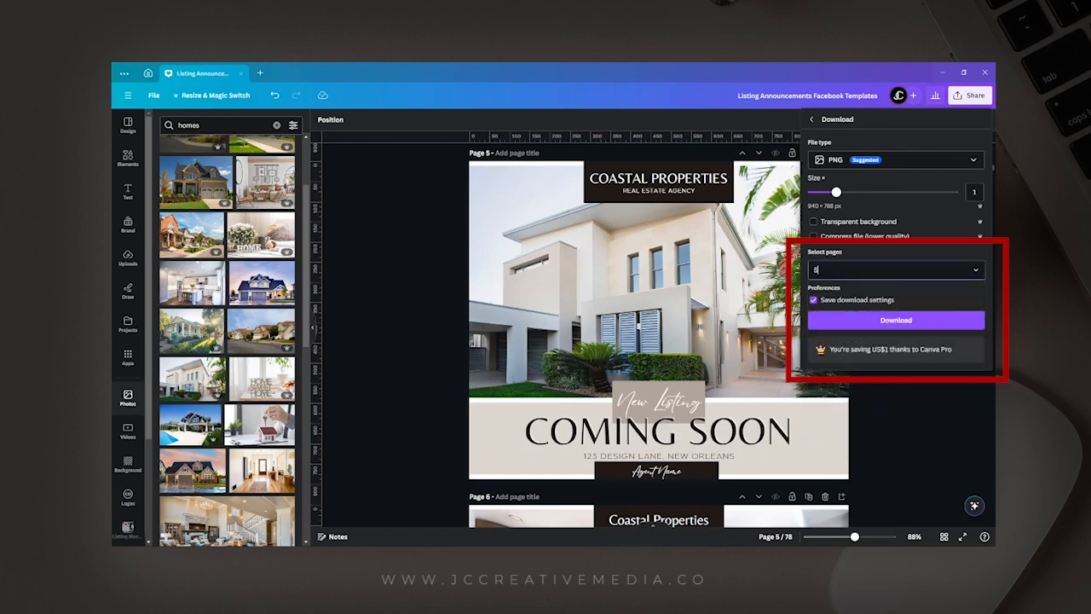
pyautogui.click(884, 269)
pyautogui.click(886, 256)
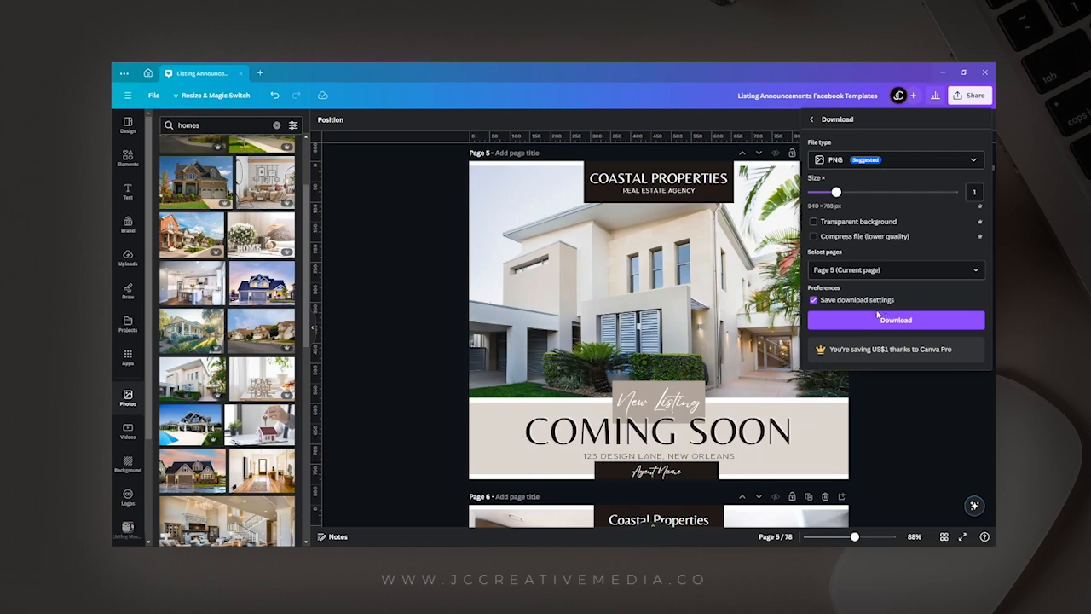
pyautogui.click(946, 403)
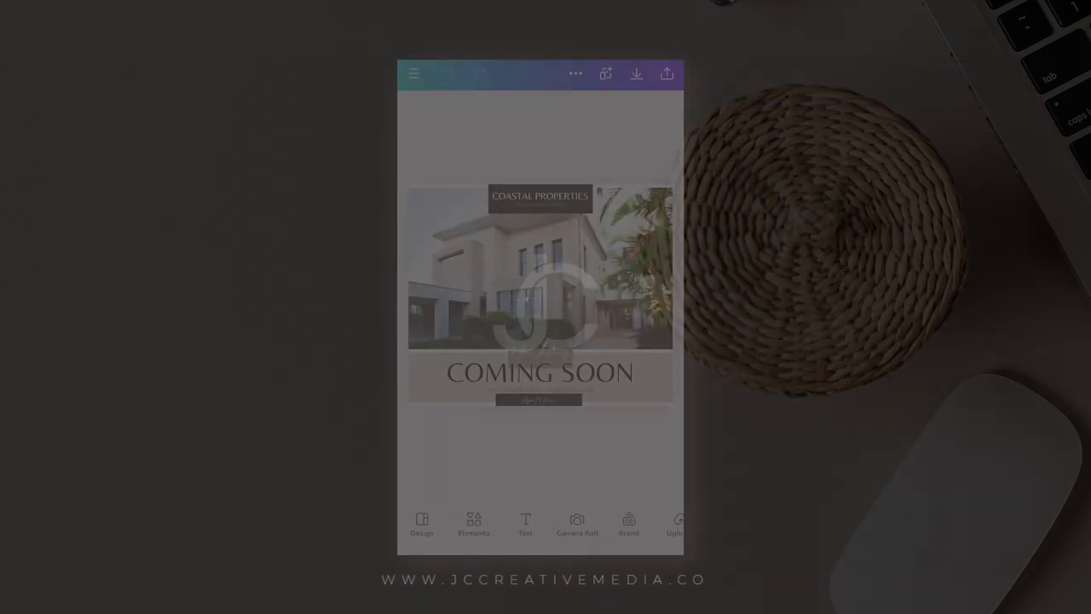
# In the Canva mobile app, open the design's download settings and limit the selected pages to the current page, Page 5.
pyautogui.click(666, 74)
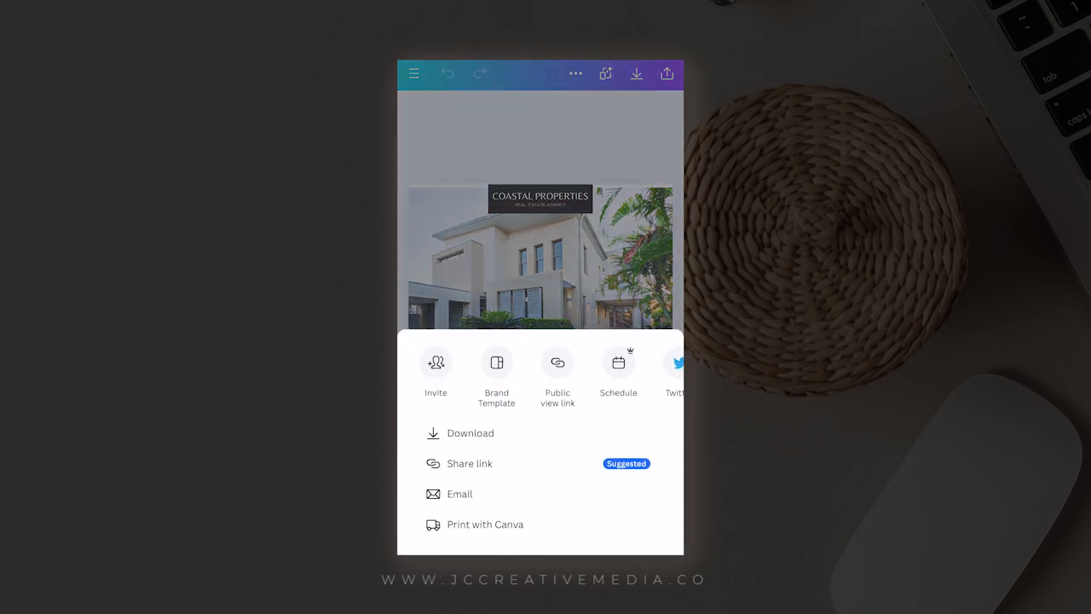
pyautogui.click(470, 433)
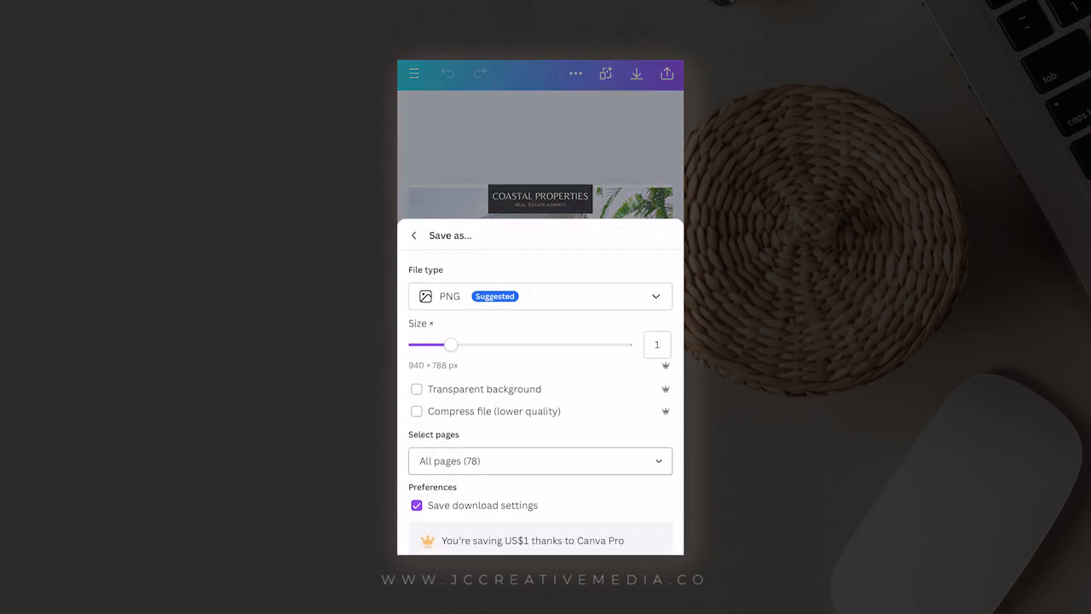
pyautogui.click(540, 461)
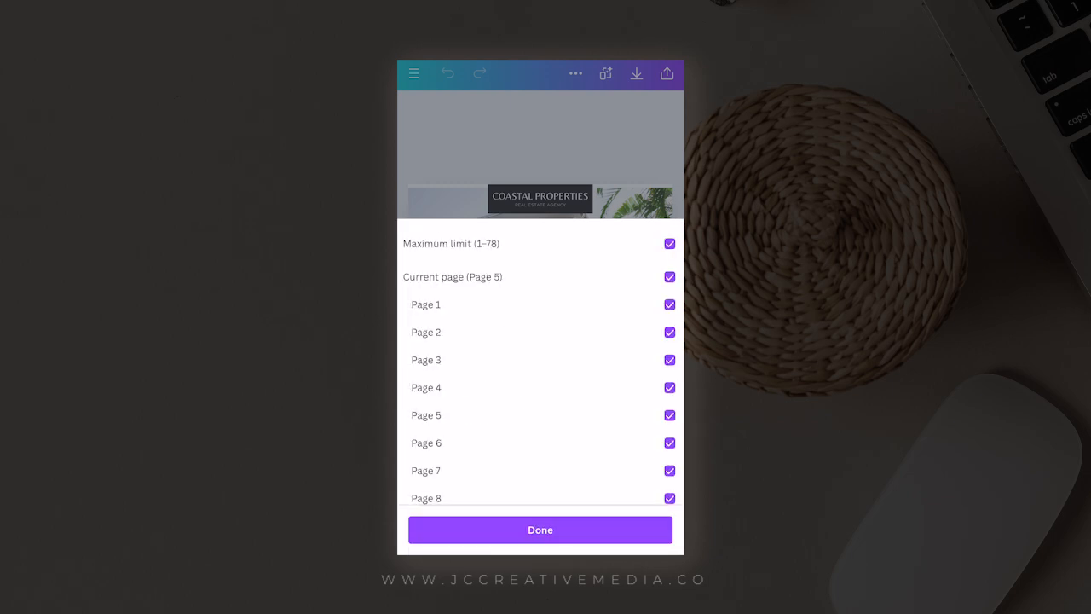
pyautogui.click(669, 244)
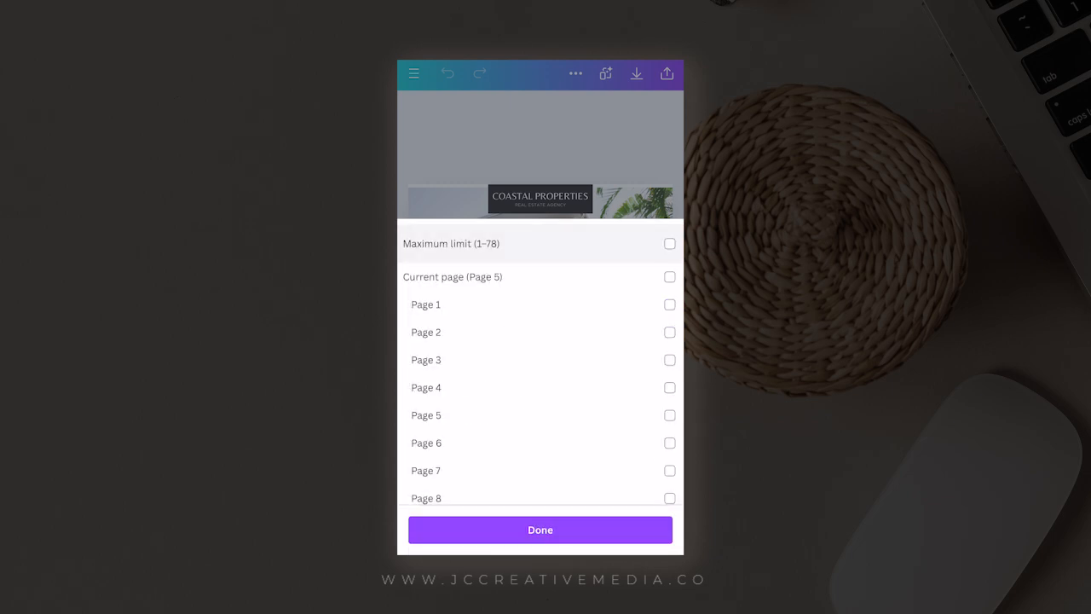
pyautogui.click(670, 277)
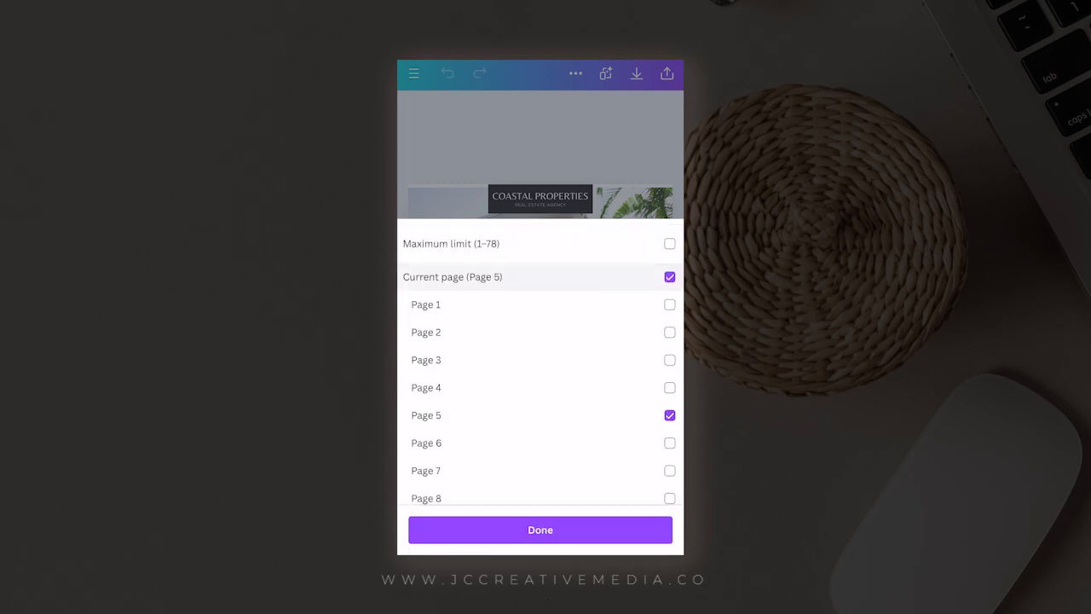
pyautogui.click(540, 529)
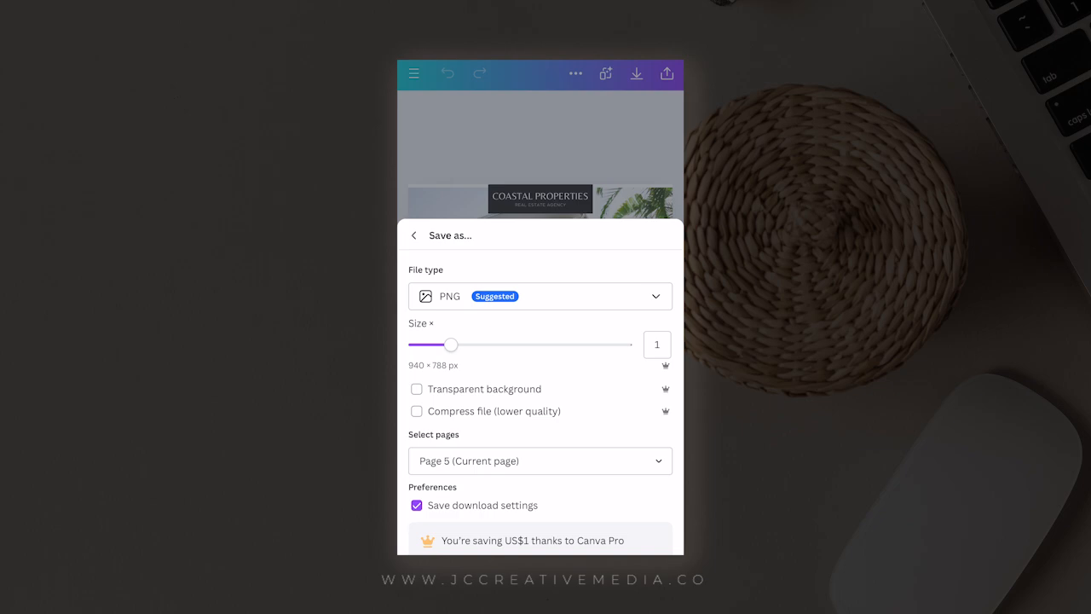